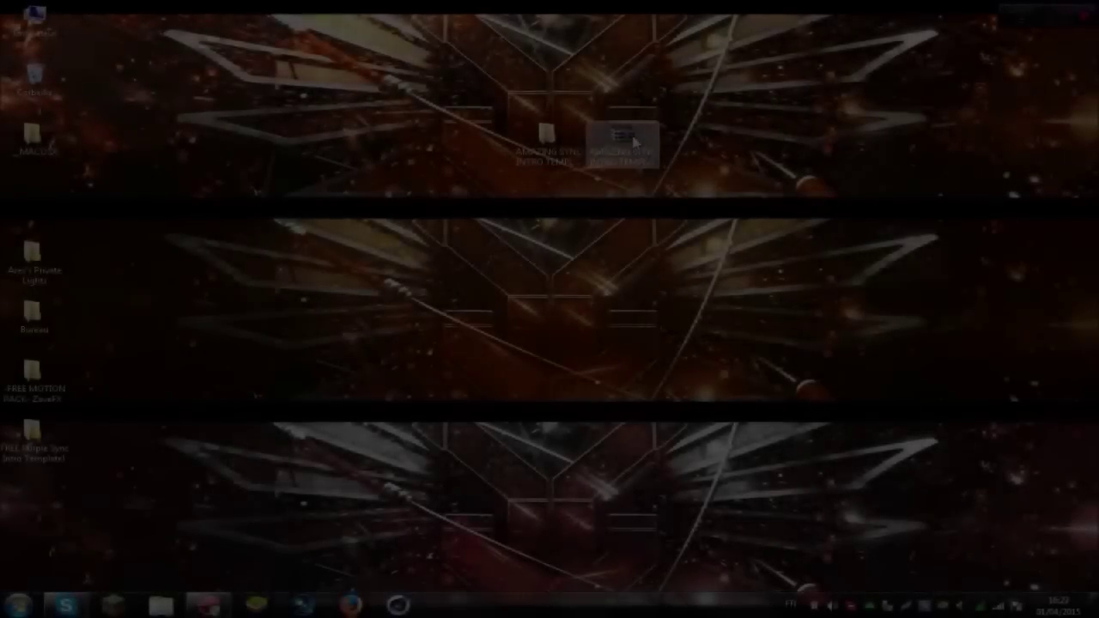
# Extract the intro template zip to the Desktop (Bureau) with WinRAR, then close WinRAR
pyautogui.doubleClick(625, 141)
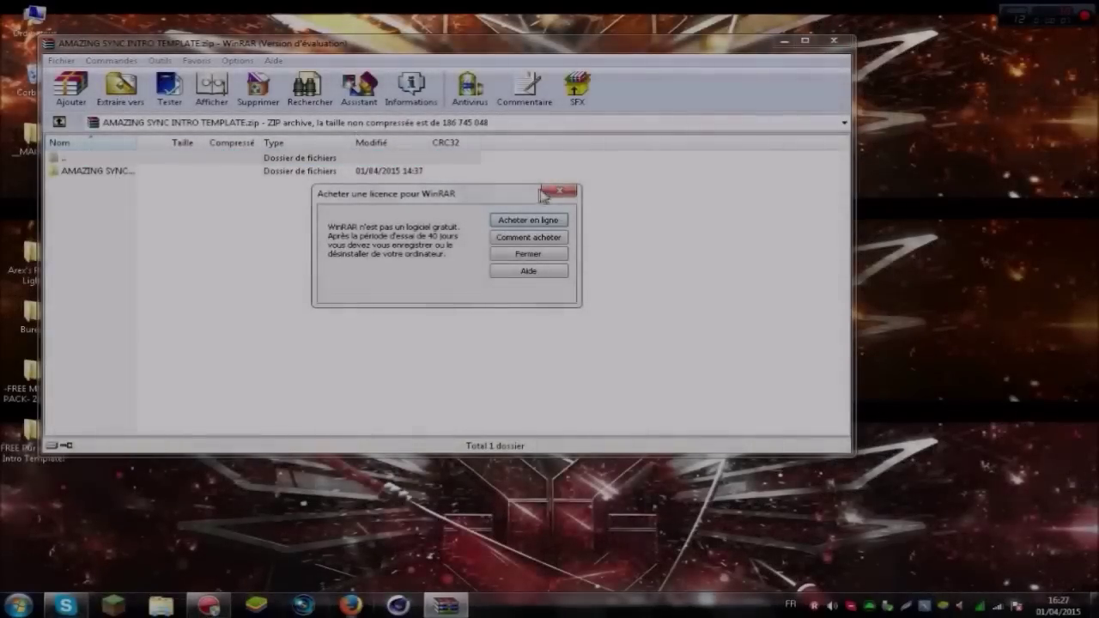
pyautogui.click(559, 191)
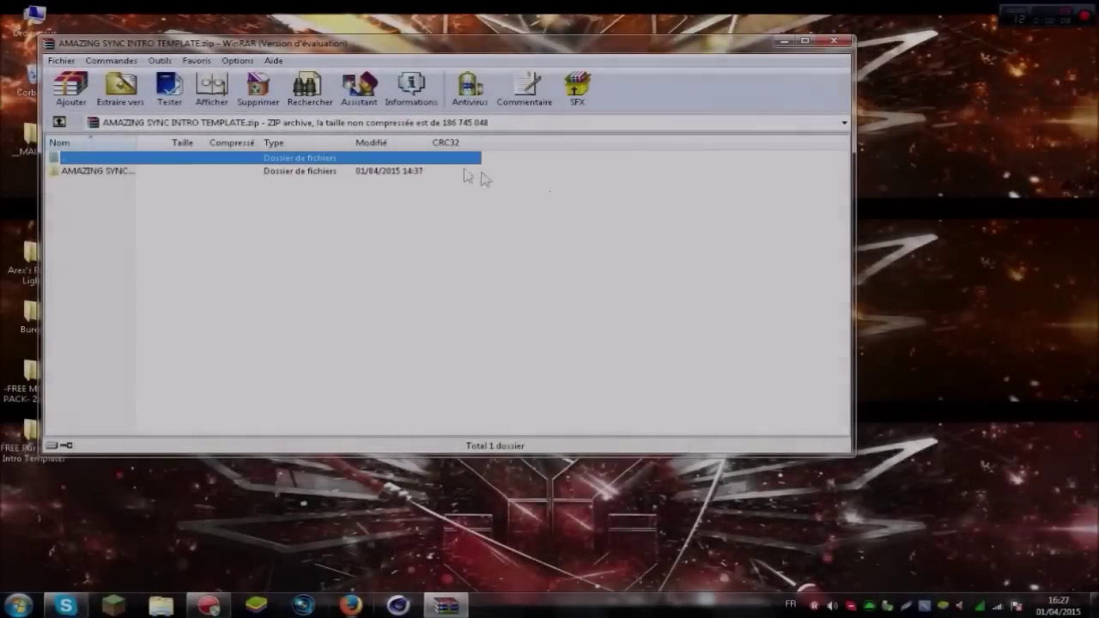
pyautogui.click(133, 100)
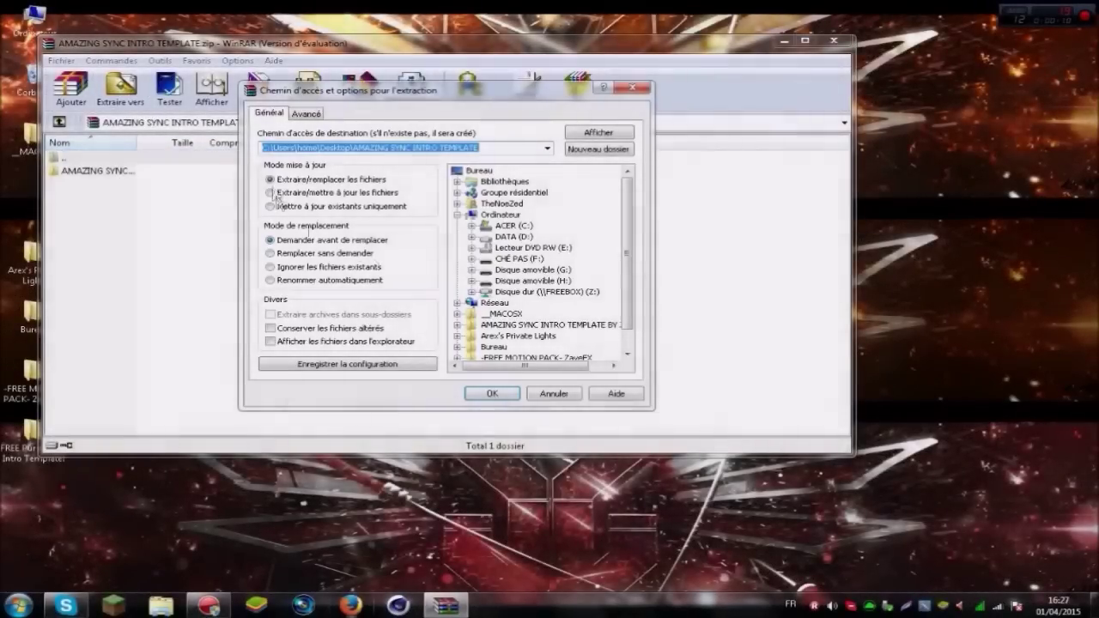
pyautogui.scroll(-1, 624, 273)
pyautogui.scroll(1, 609, 249)
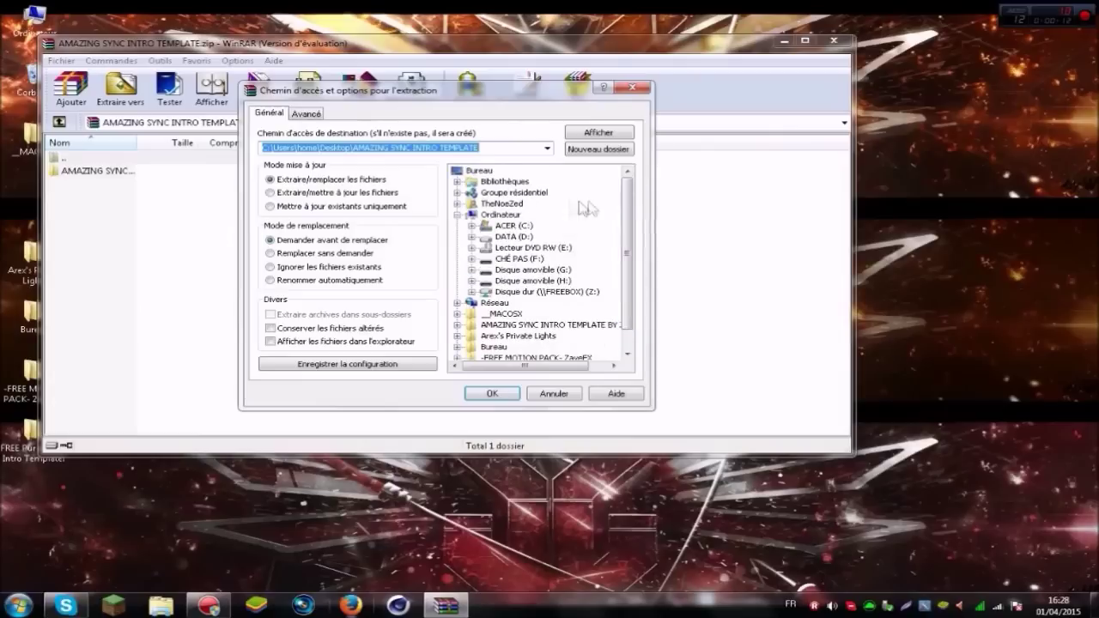
pyautogui.click(479, 170)
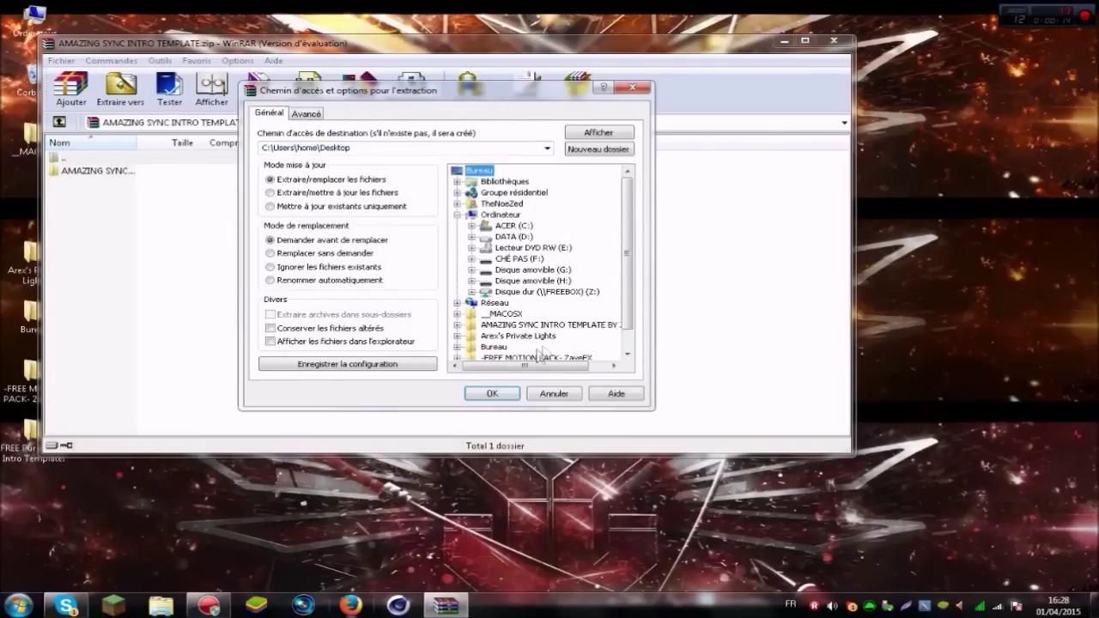
pyautogui.click(491, 394)
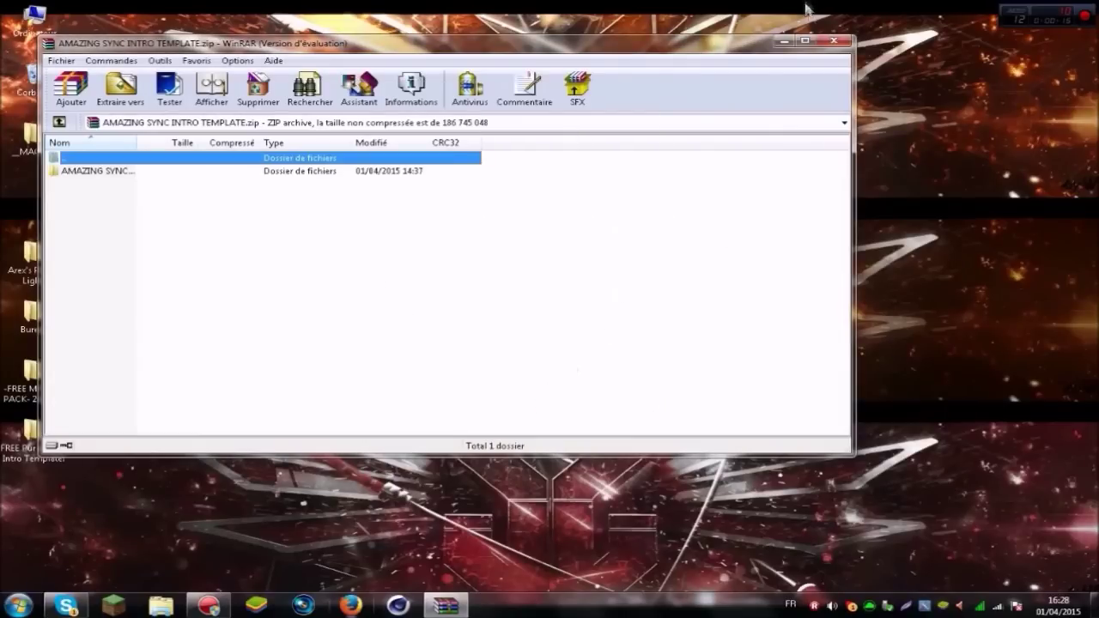
pyautogui.click(827, 42)
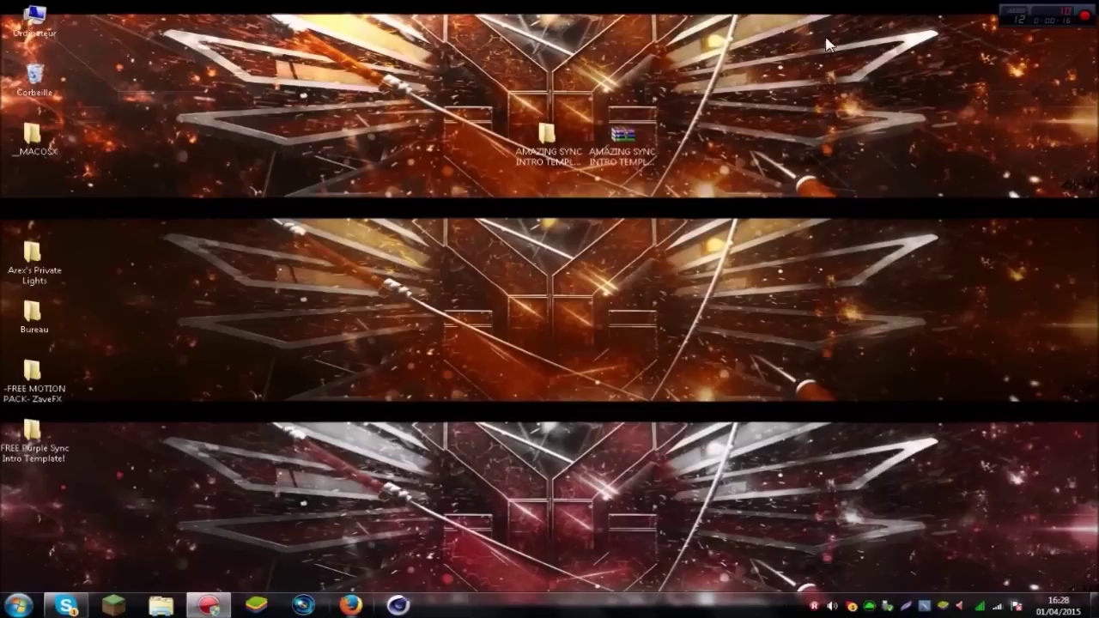
# Browse into the template's Cinema 4D › Font folder and preview its Font file
pyautogui.doubleClick(549, 141)
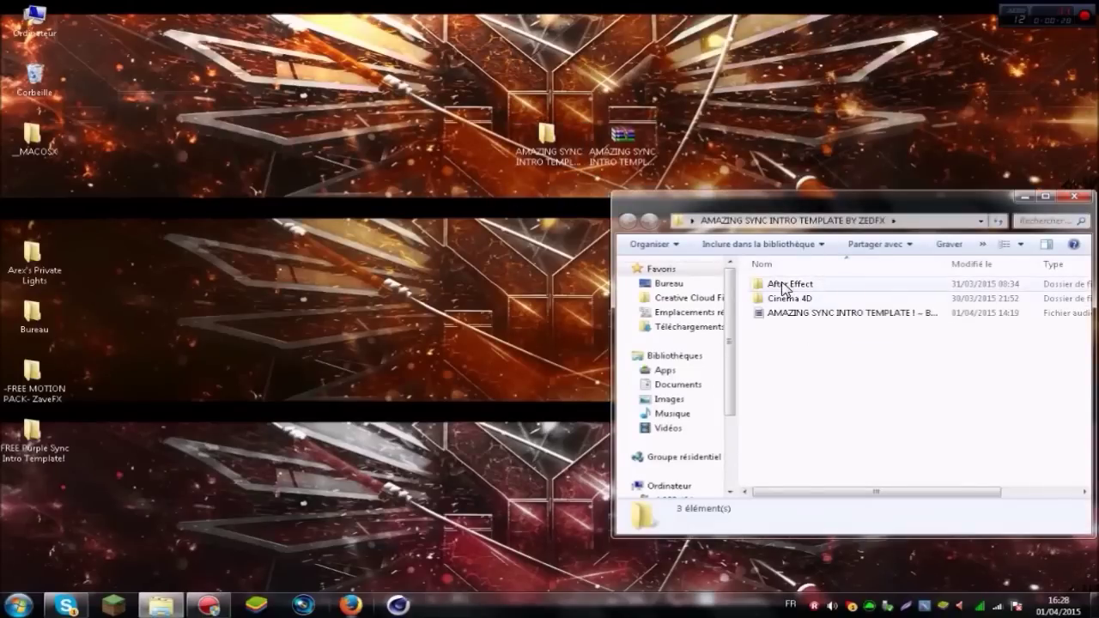
pyautogui.doubleClick(781, 285)
pyautogui.click(633, 225)
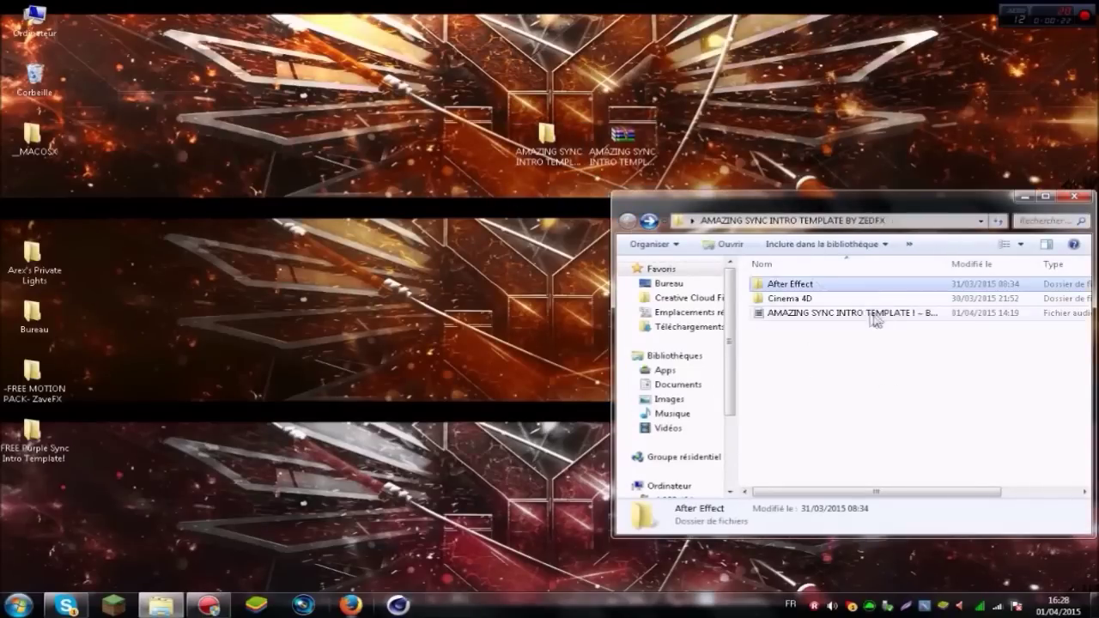
pyautogui.doubleClick(830, 301)
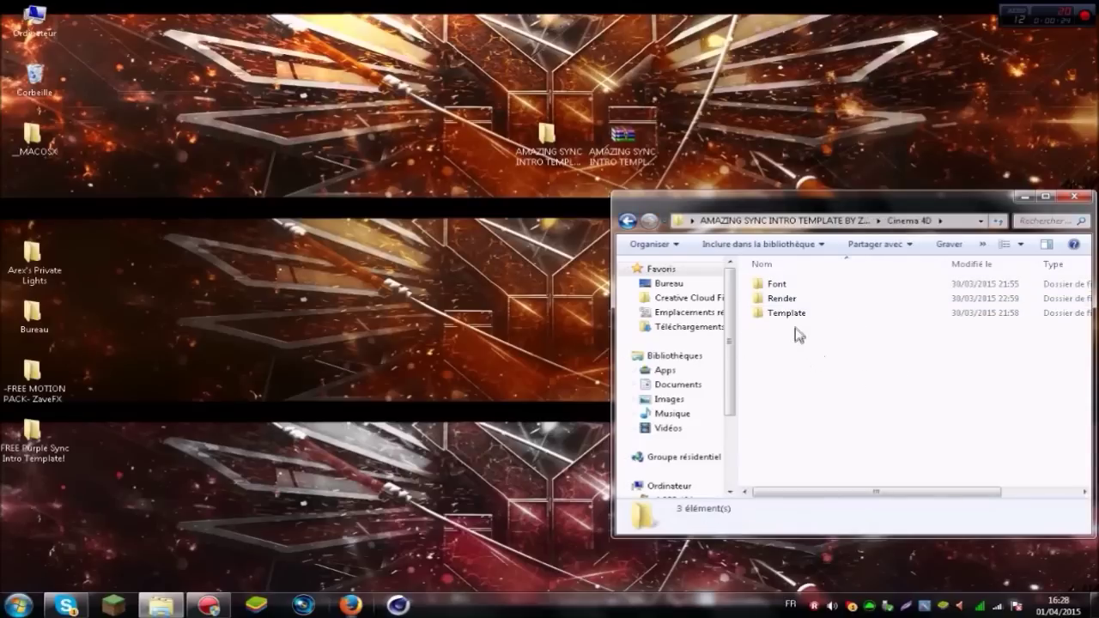
pyautogui.click(800, 315)
pyautogui.doubleClick(795, 286)
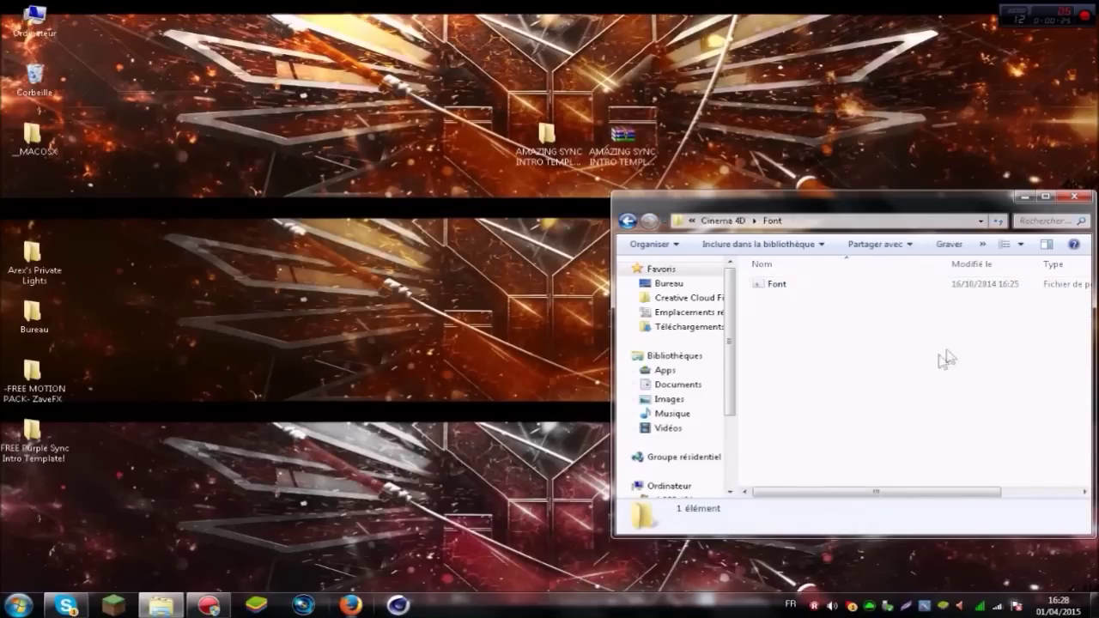
pyautogui.doubleClick(791, 285)
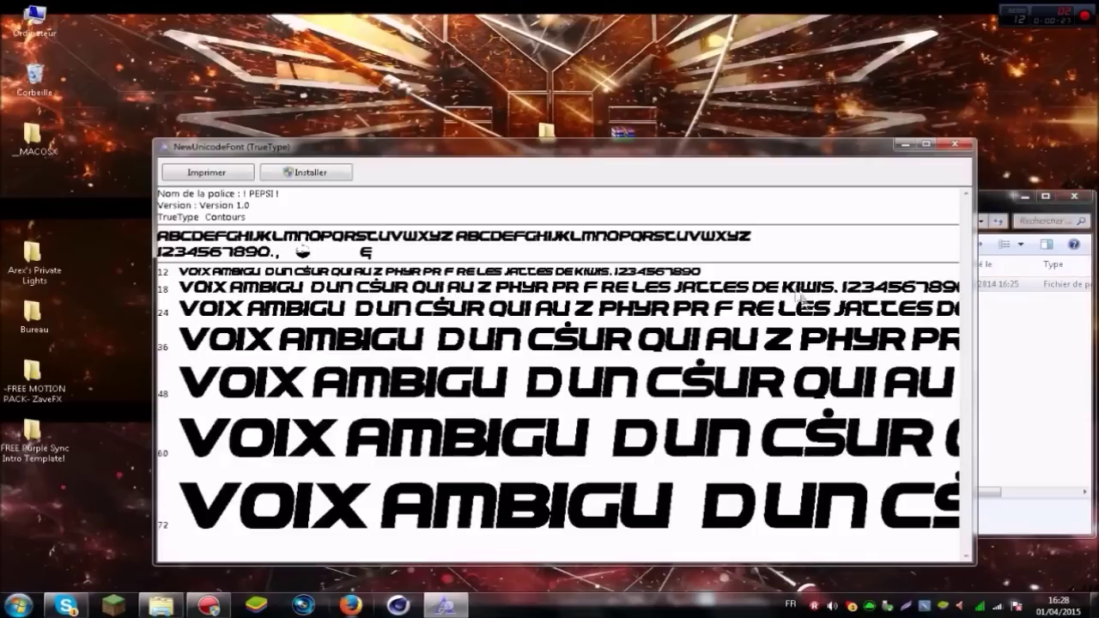
# Install the PEPSI font, replacing the existing copy, and close the Font Viewer
pyautogui.click(301, 175)
pyautogui.click(584, 308)
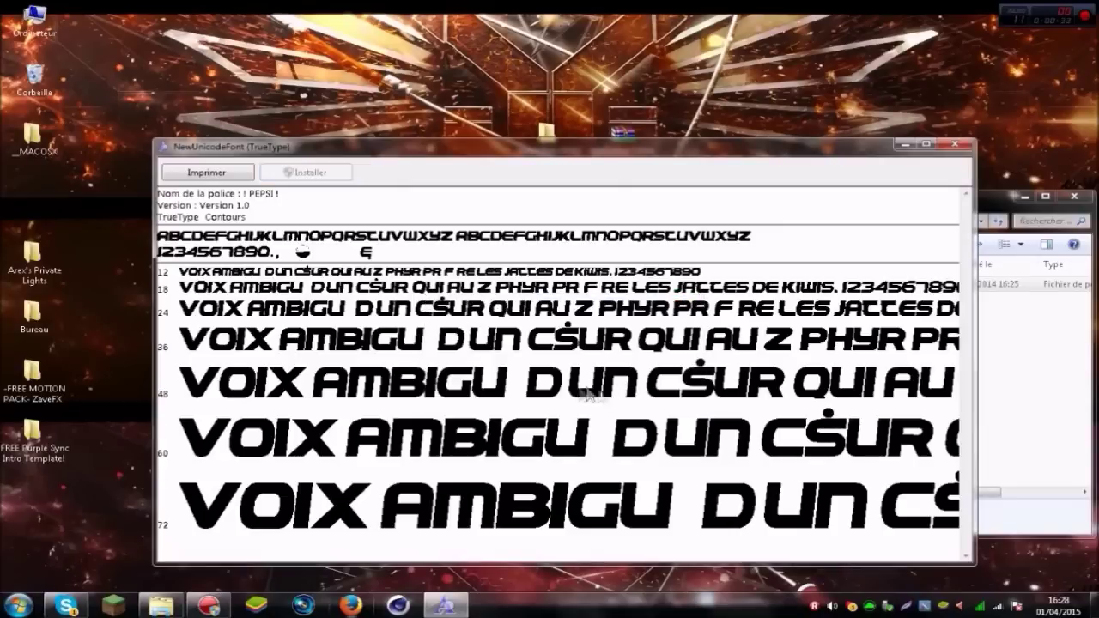
pyautogui.click(953, 142)
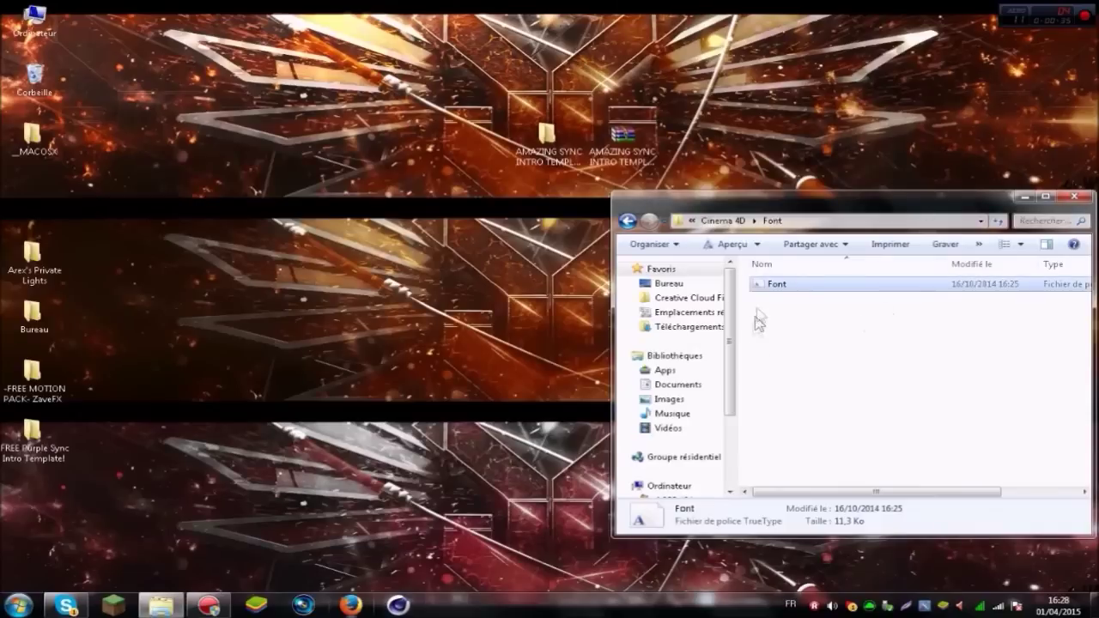
# Check the Render folder, then open Template.c4d from the Template folder
pyautogui.click(627, 222)
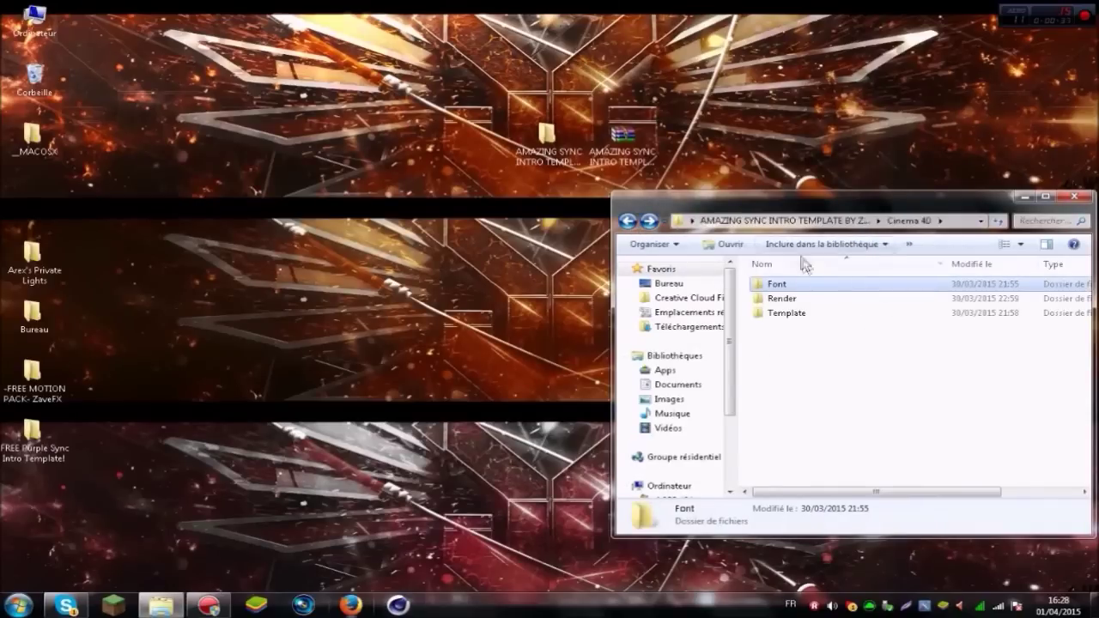
pyautogui.doubleClick(775, 297)
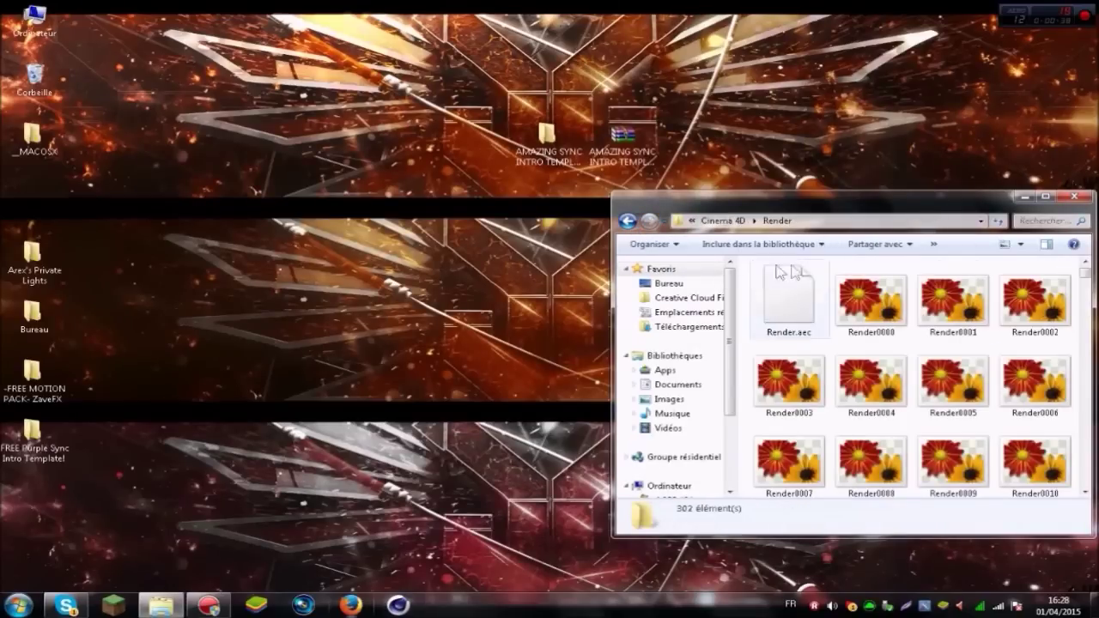
pyautogui.click(627, 222)
pyautogui.doubleClick(777, 313)
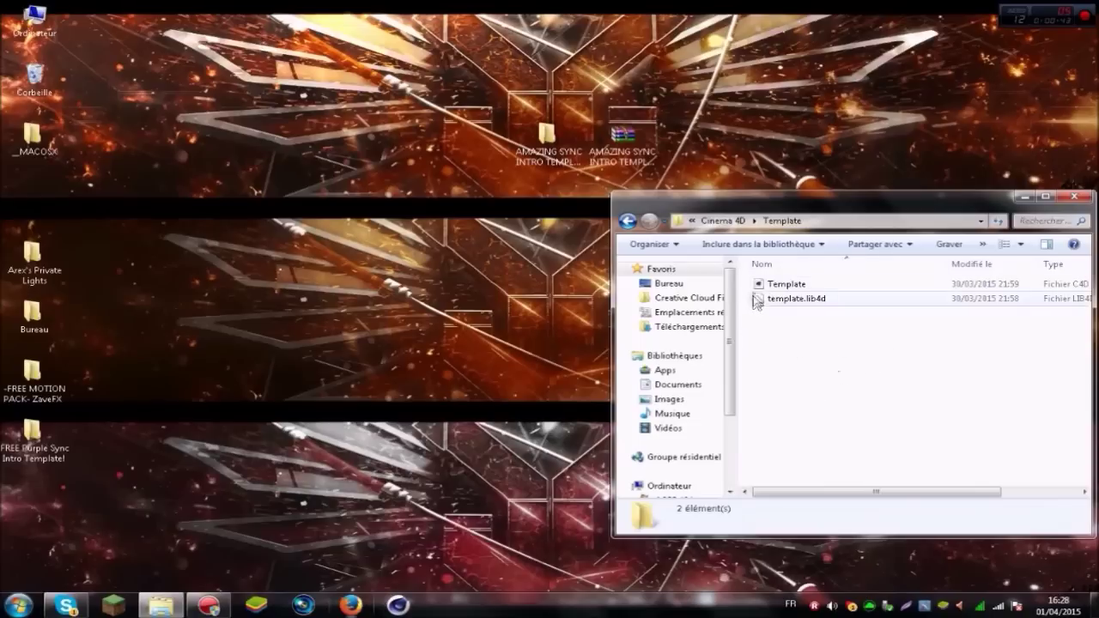
pyautogui.click(791, 289)
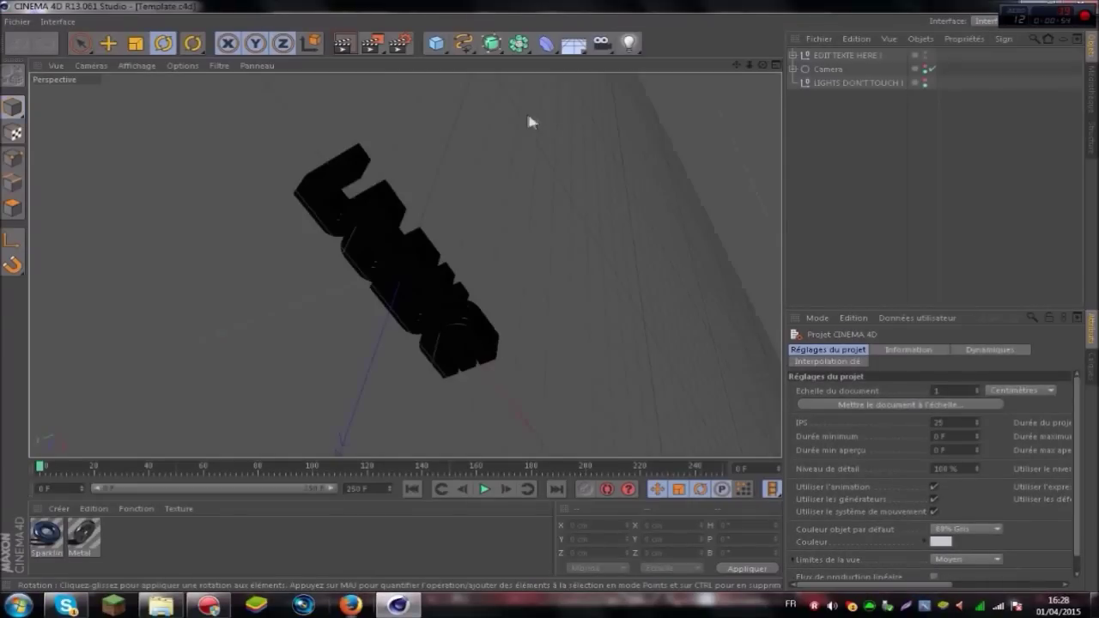
# Switch Cinema 4D to the Standard layout, play the intro, then stop and rewind to frame 0
pyautogui.click(57, 22)
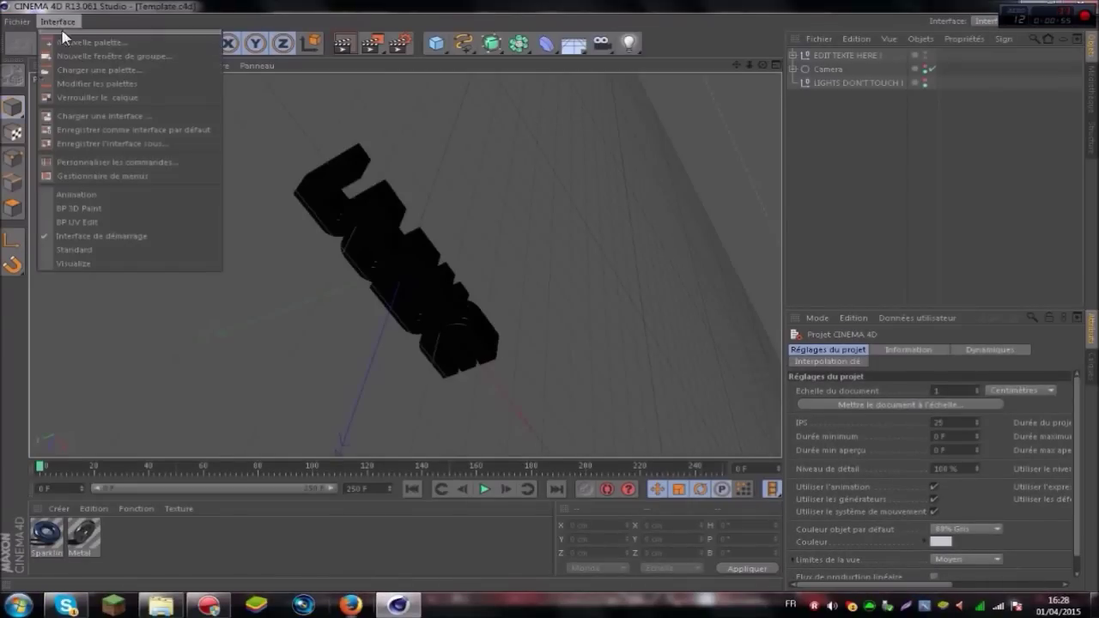
pyautogui.click(106, 250)
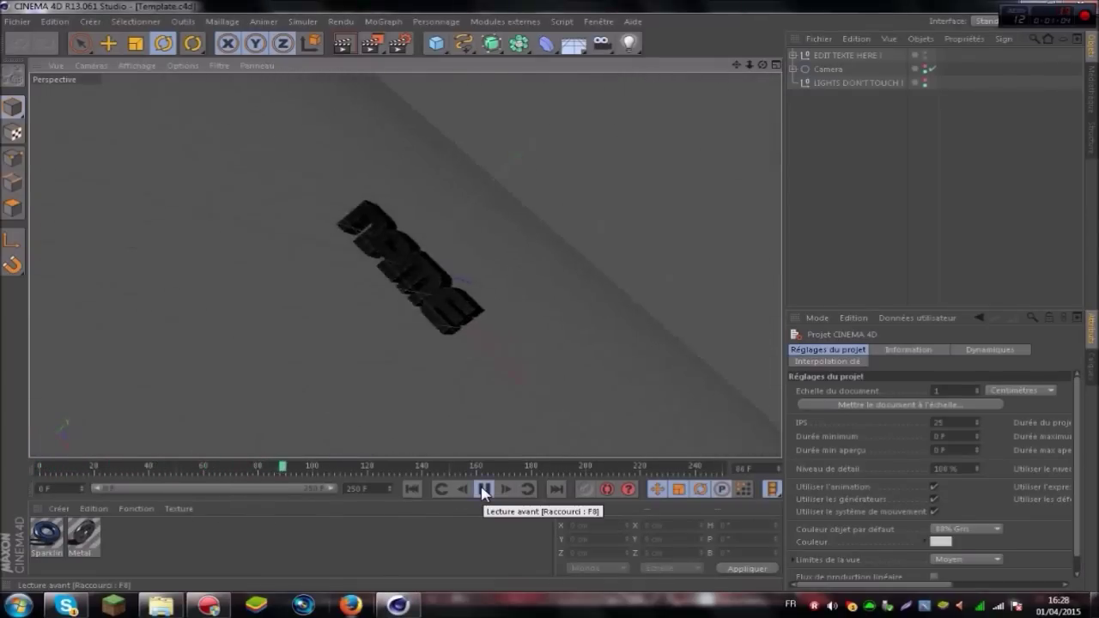
pyautogui.click(483, 489)
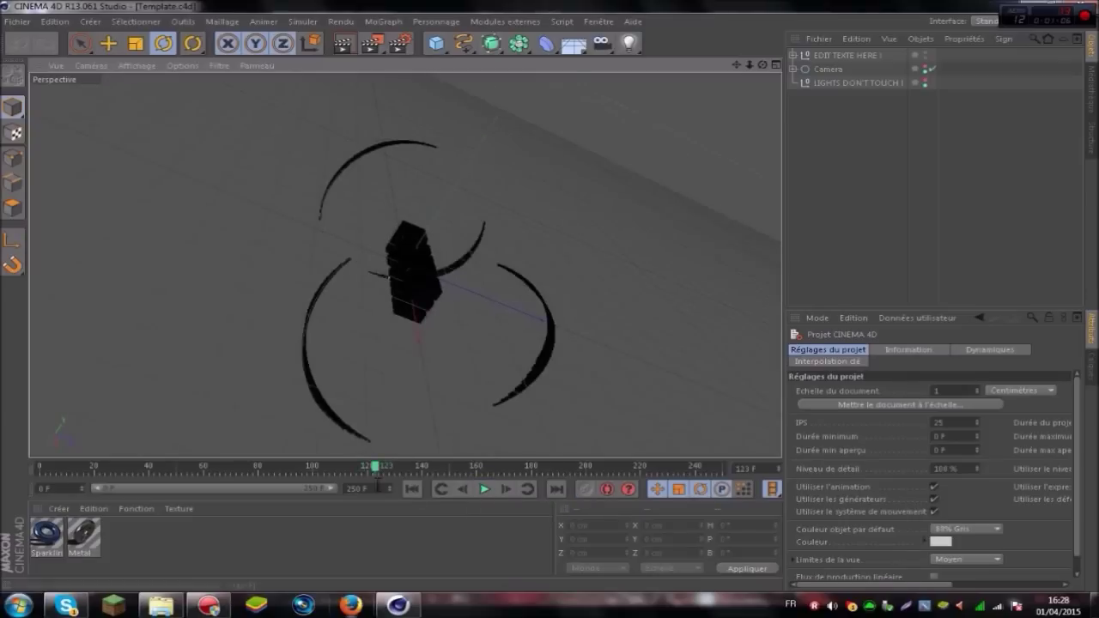
pyautogui.click(413, 489)
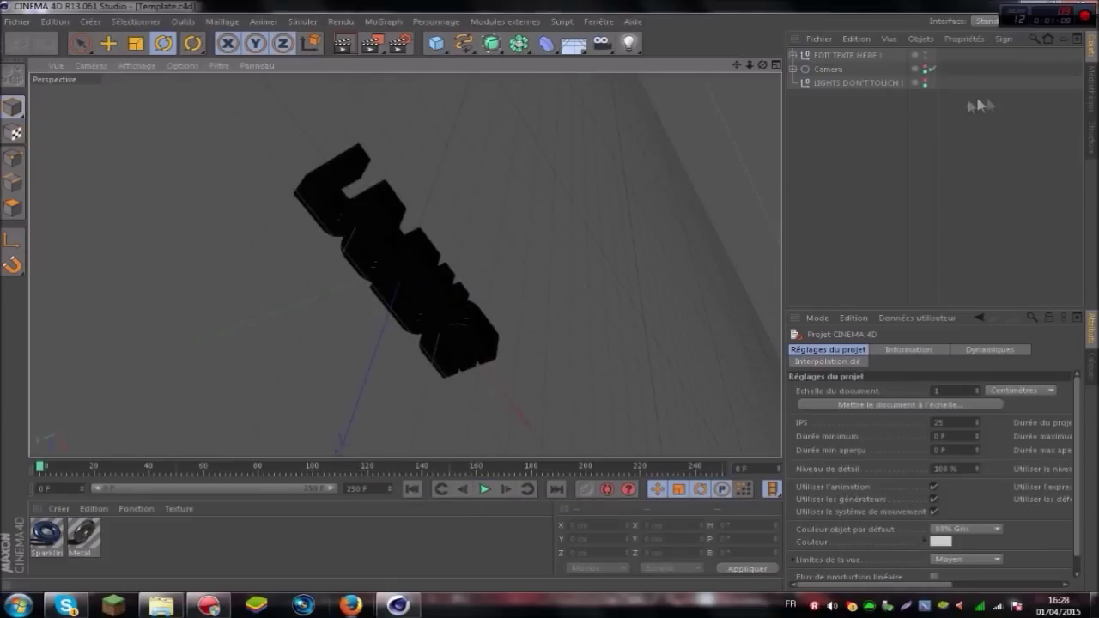
# Drag the template.lib4d material library from Explorer onto Cinema 4D
pyautogui.click(1022, 7)
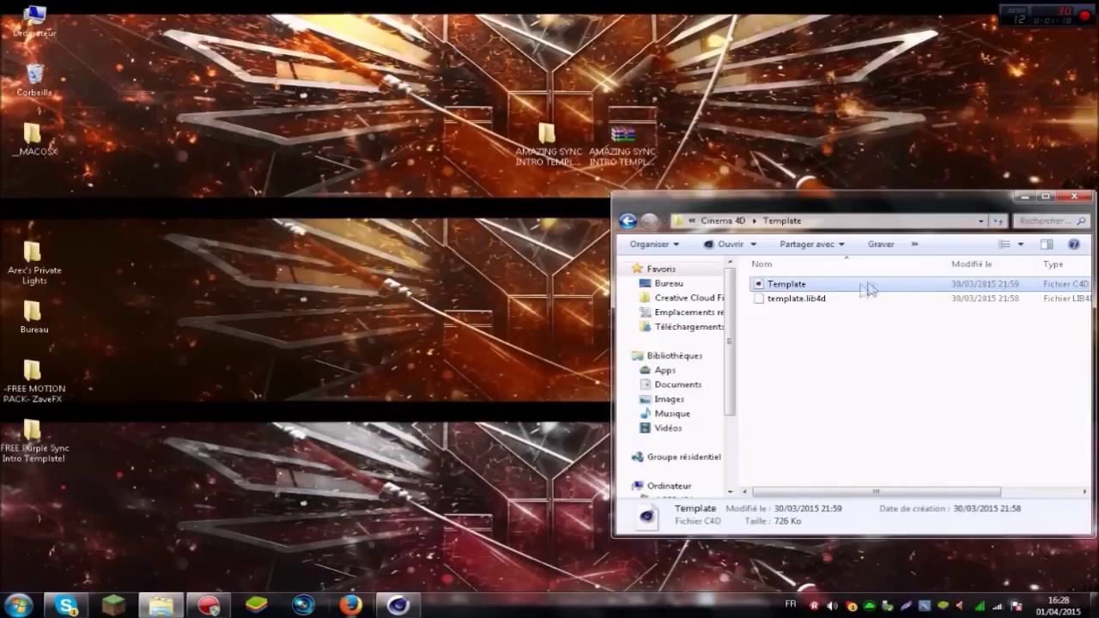
pyautogui.click(811, 300)
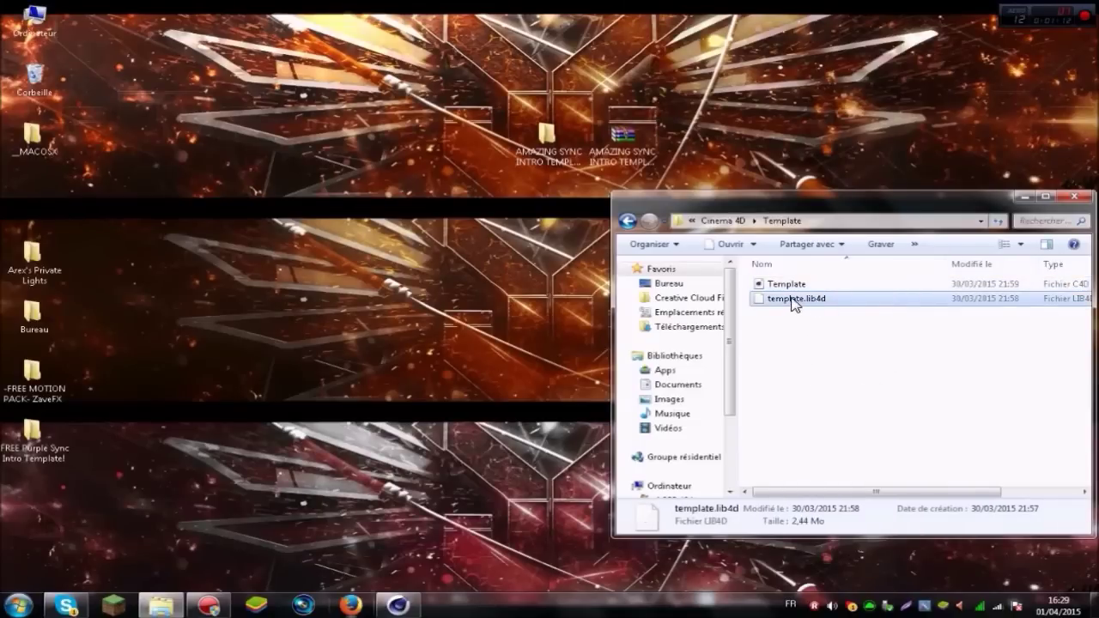
pyautogui.moveTo(792, 302)
pyautogui.mouseDown()
pyautogui.moveTo(404, 605)
pyautogui.moveTo(431, 323)
pyautogui.mouseUp()
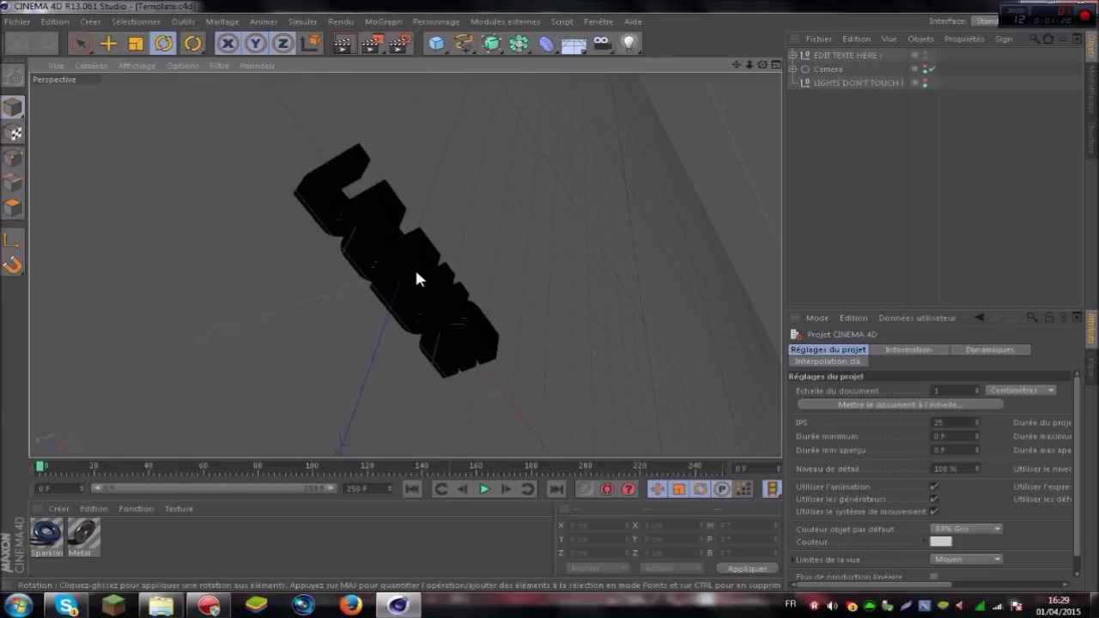
# Open the Content Browser (Shift+F8), test-render the viewport, and dismiss the texture error
pyautogui.hotkey('shift', 'F8')
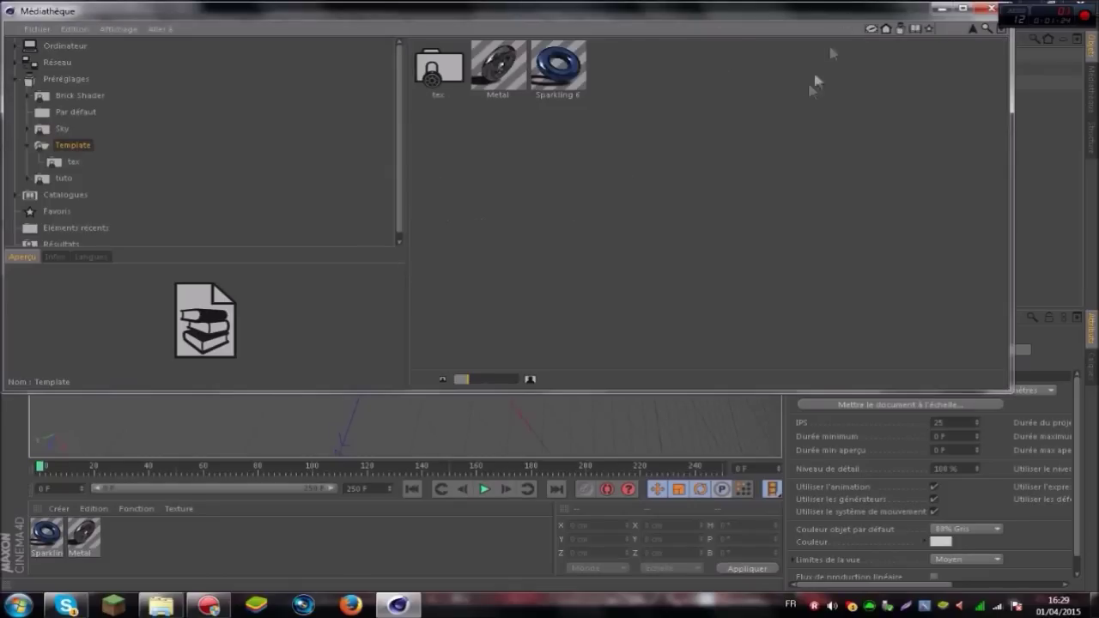
pyautogui.click(936, 10)
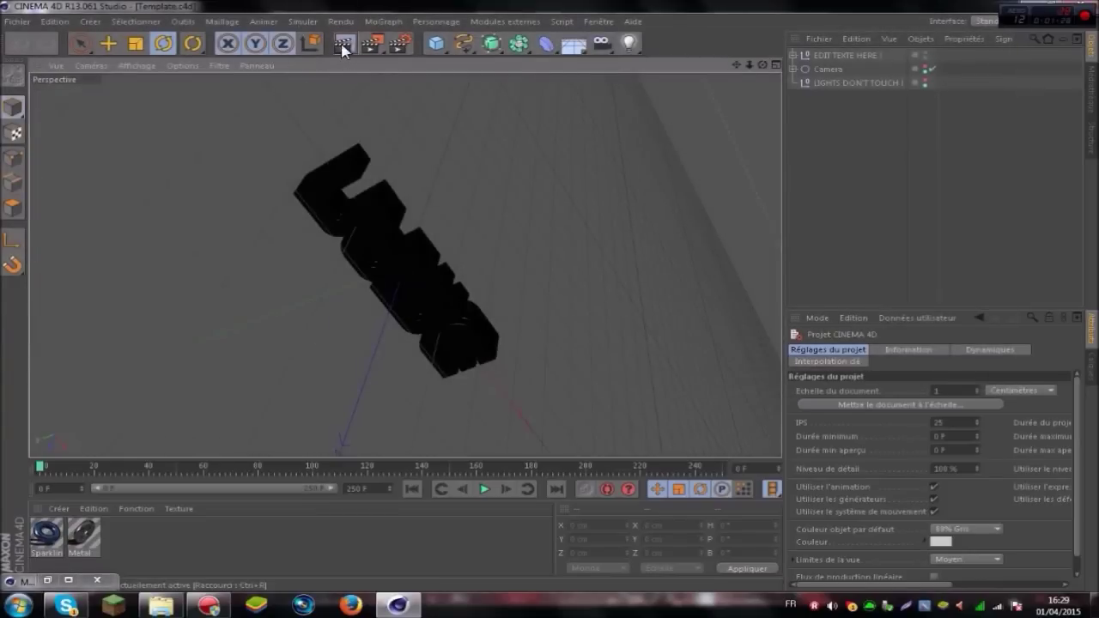
pyautogui.click(342, 45)
pyautogui.click(459, 289)
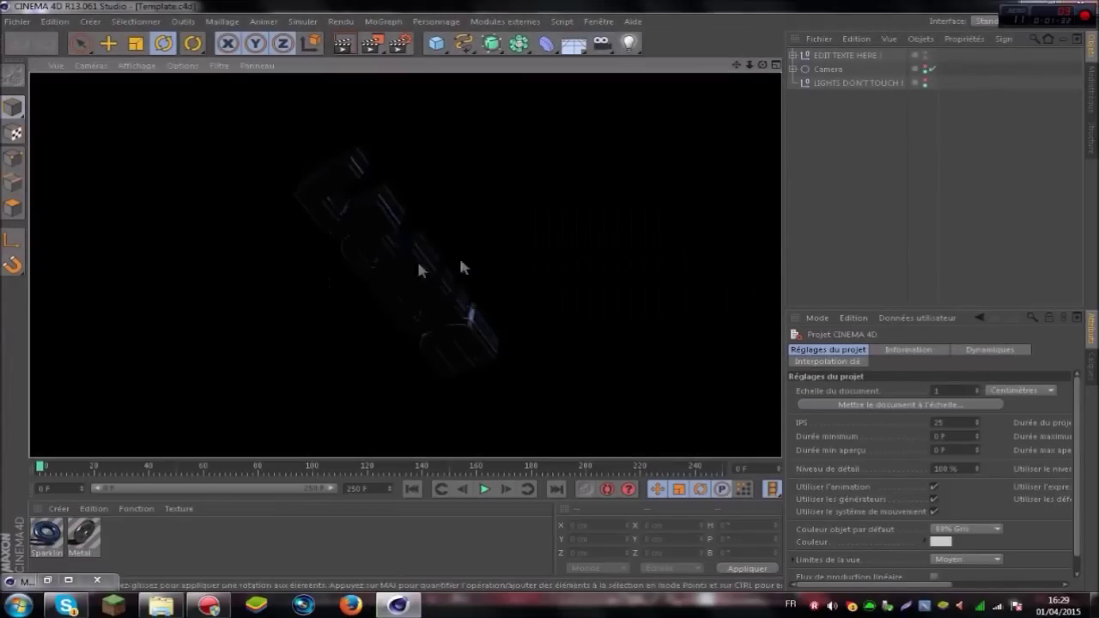
pyautogui.click(47, 581)
# Load the Metal and Sparkling 6 materials from the Content Browser into the scene
pyautogui.doubleClick(483, 77)
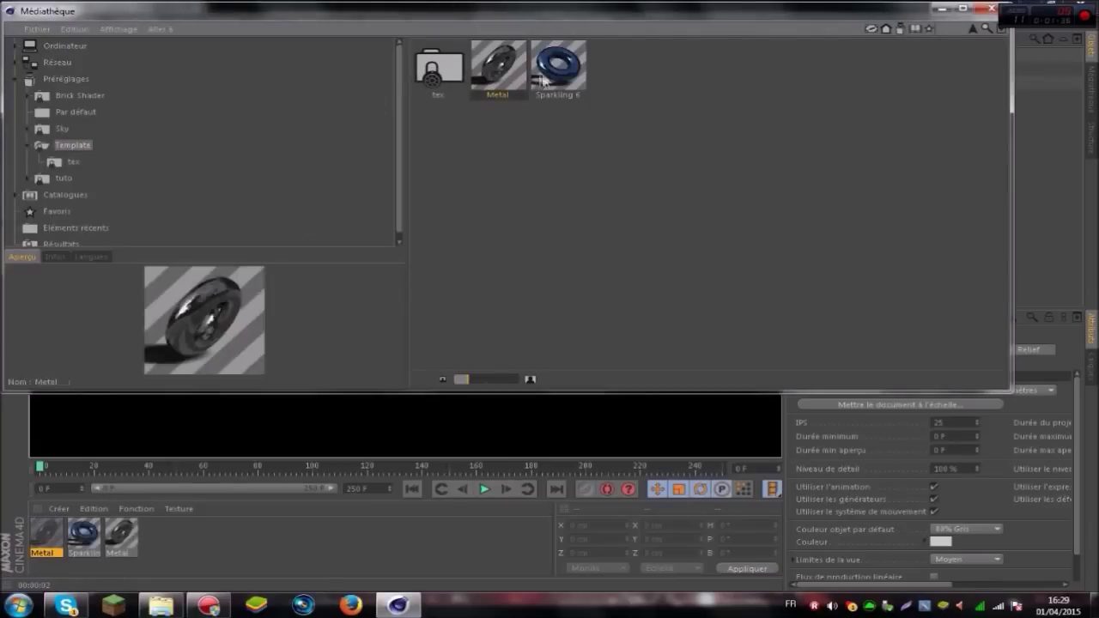
pyautogui.doubleClick(573, 73)
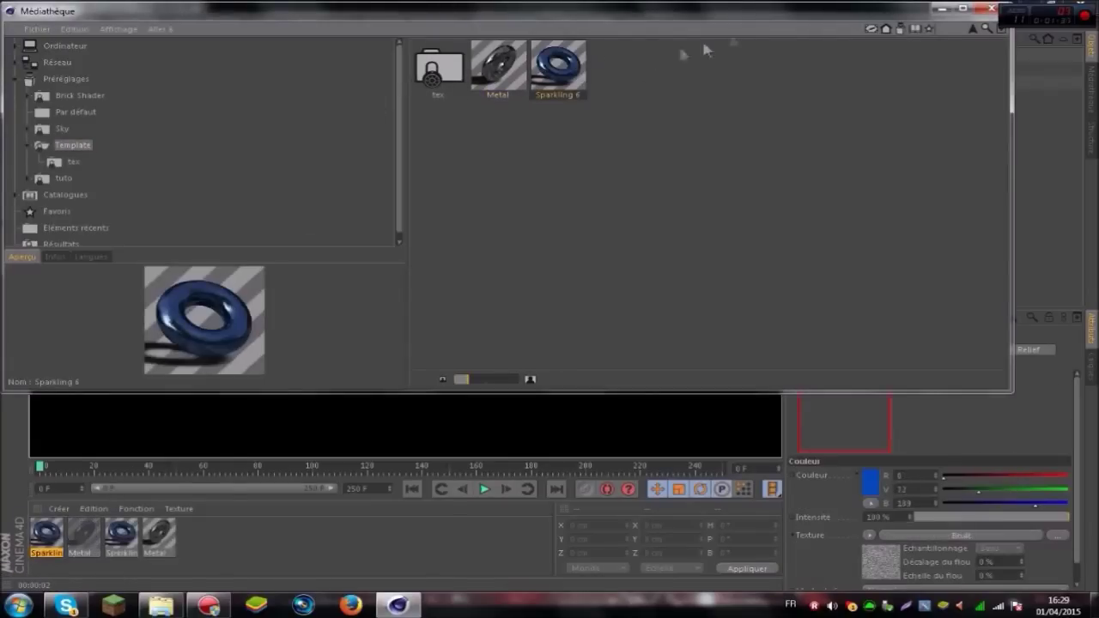
pyautogui.click(941, 9)
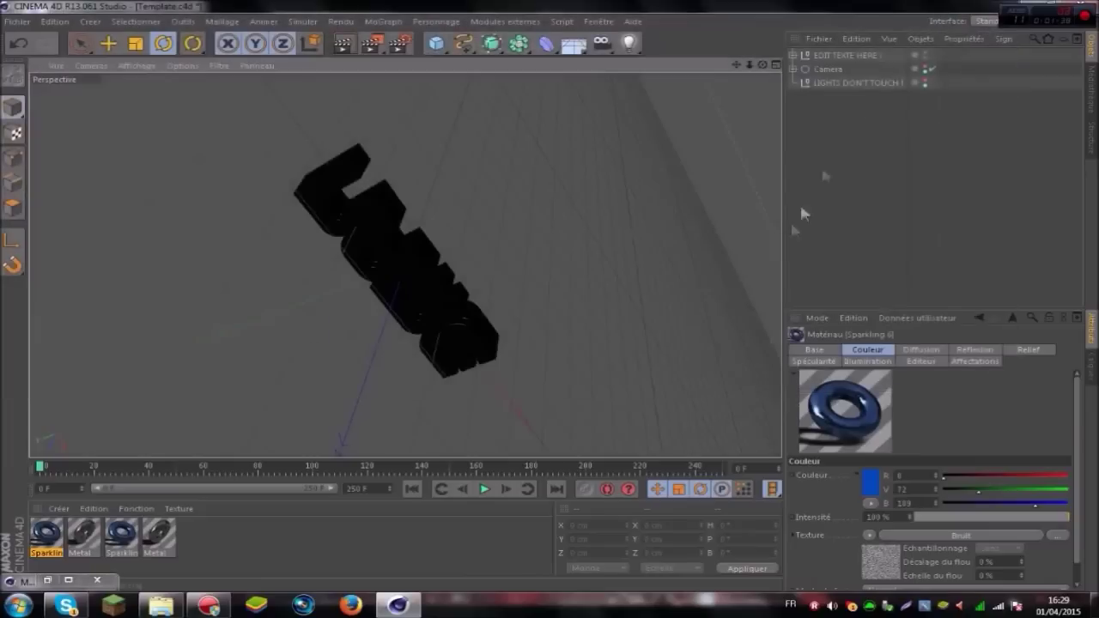
# Apply materials to MoText.2, MoText.1 and Mo Texte, then render the view
pyautogui.click(794, 55)
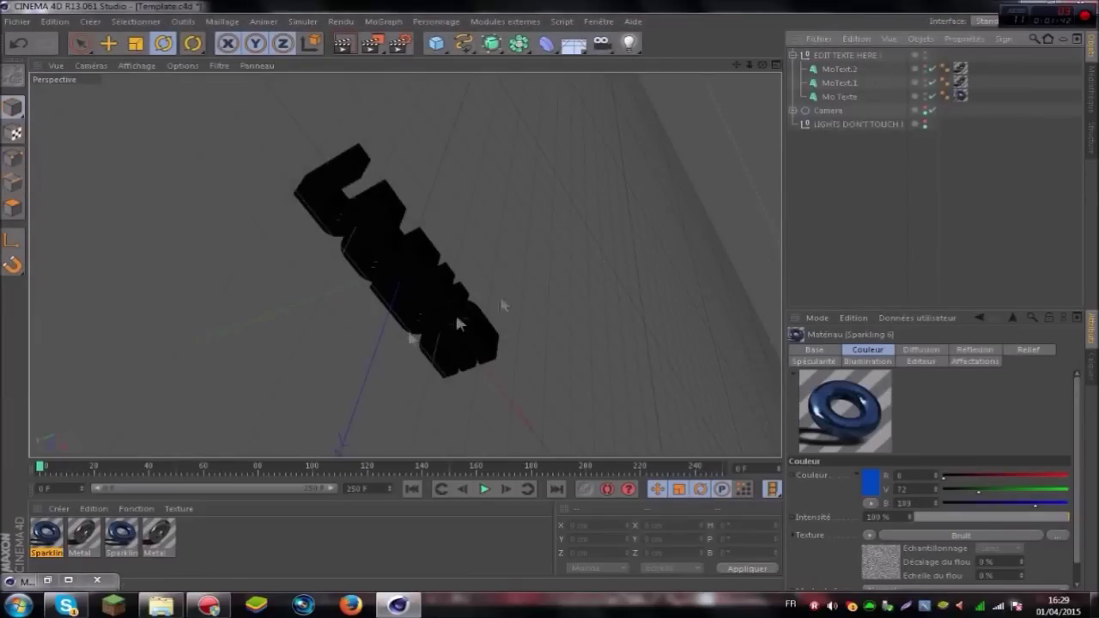
pyautogui.moveTo(86, 537); pyautogui.dragTo(962, 68)
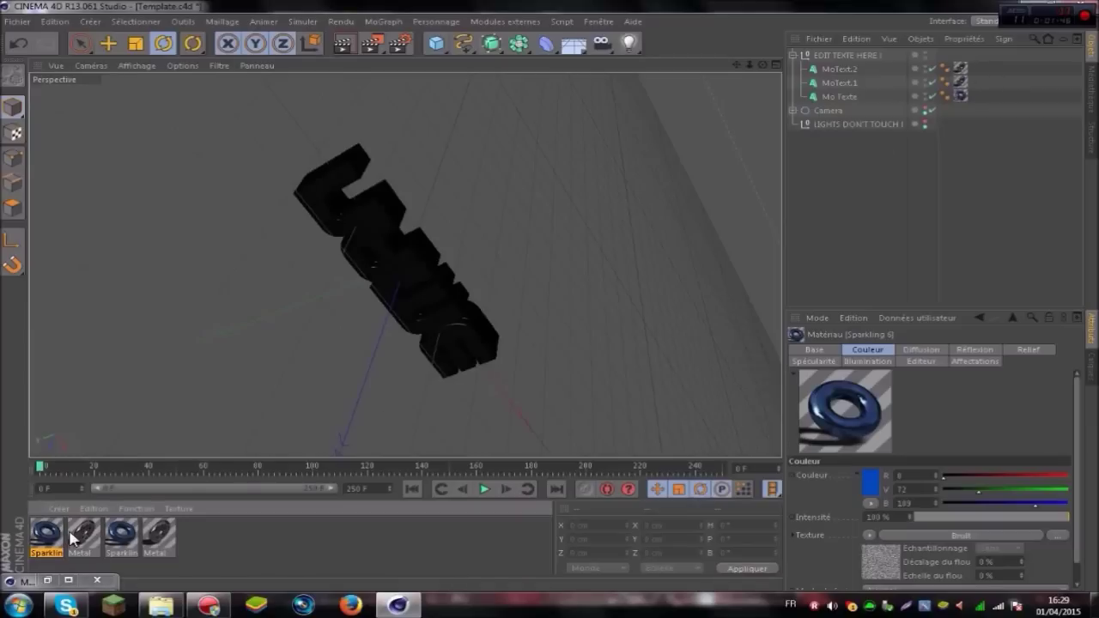
pyautogui.moveTo(507, 339)
pyautogui.mouseDown()
pyautogui.moveTo(973, 79)
pyautogui.moveTo(962, 81)
pyautogui.mouseUp()
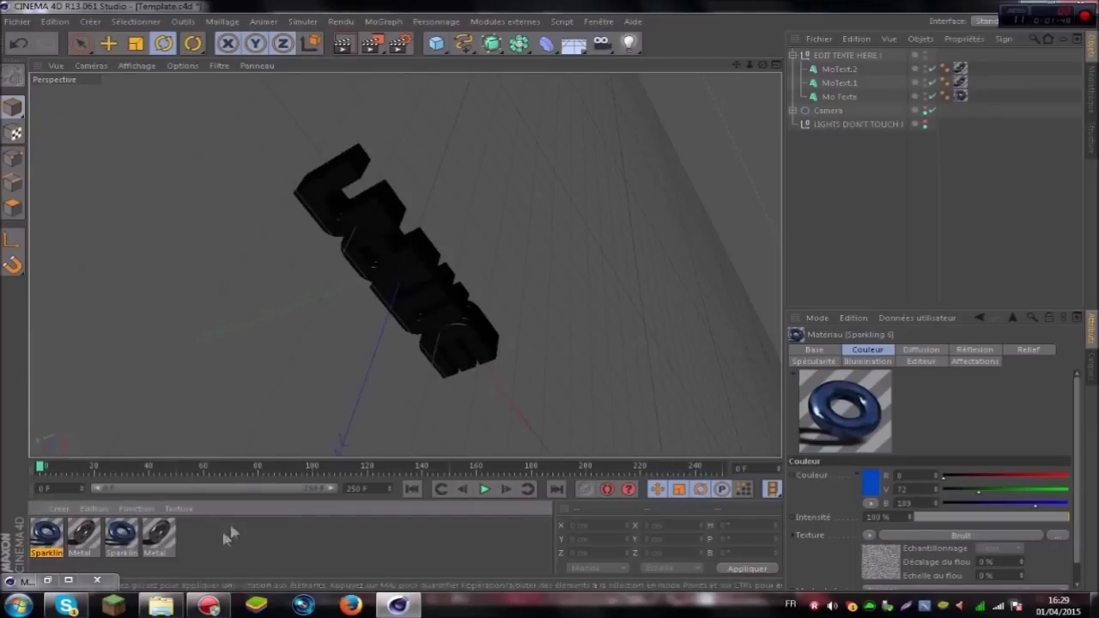
pyautogui.moveTo(256, 418); pyautogui.dragTo(962, 95)
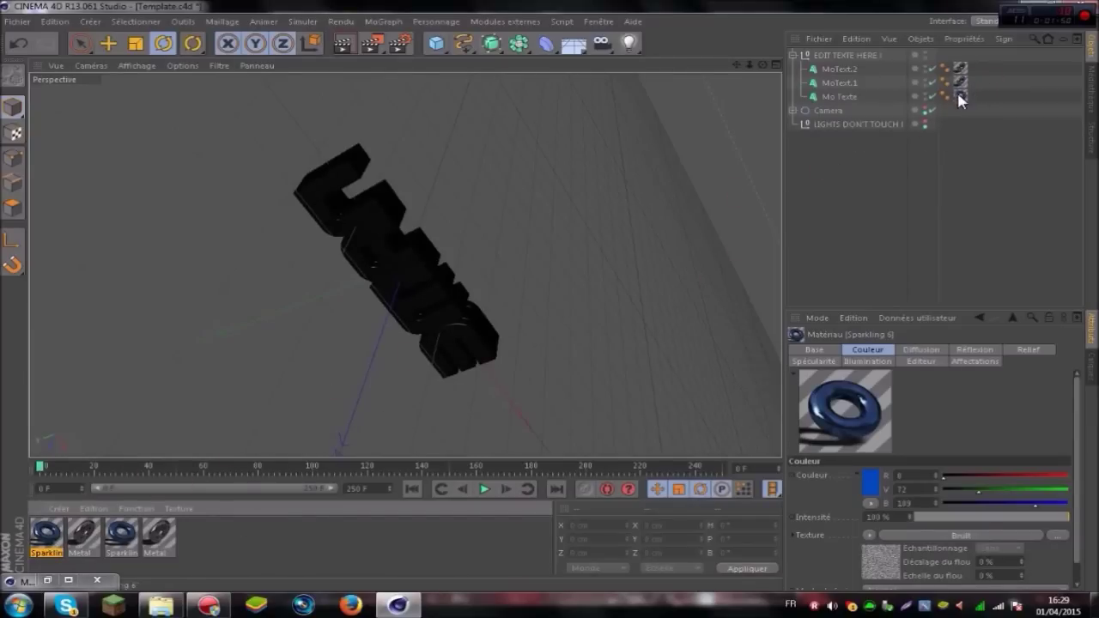
pyautogui.click(341, 43)
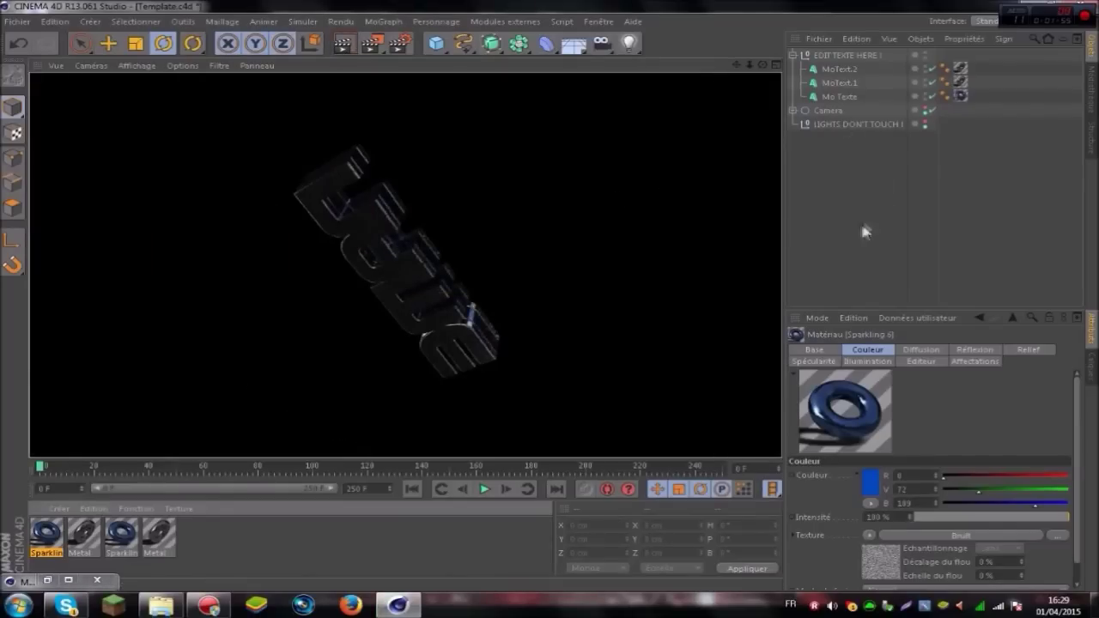
# Change the text of Mo Texte, MoText.1 and MoText.2 to ZEDFX and scrub ahead to view it
pyautogui.click(830, 96)
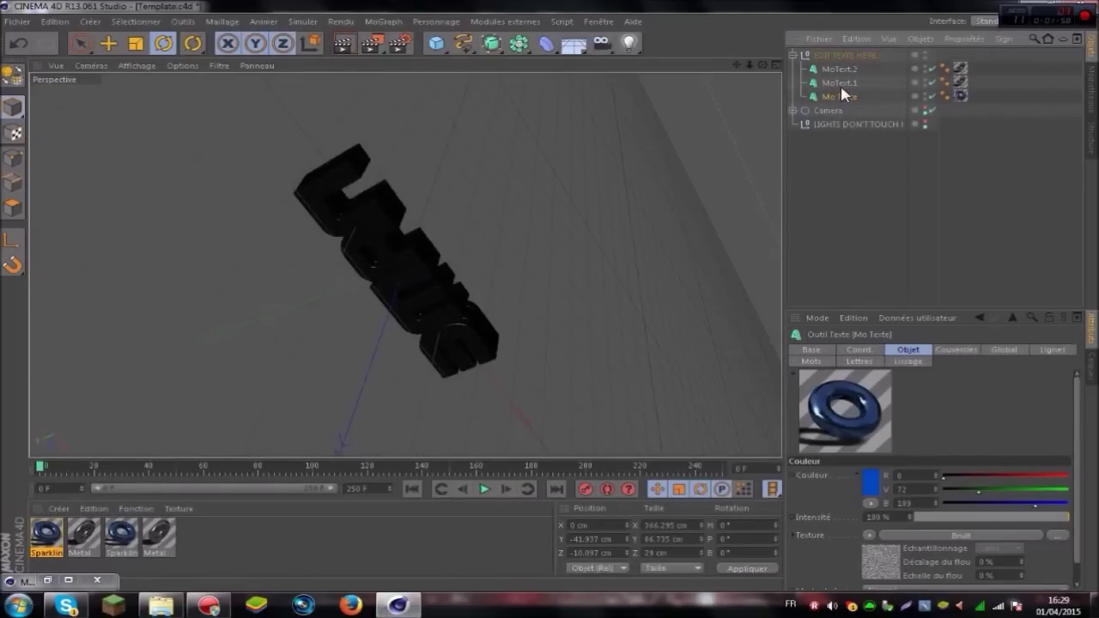
pyautogui.keyDown('ctrl'); pyautogui.click(838, 82); pyautogui.keyUp('ctrl')
pyautogui.keyDown('ctrl'); pyautogui.click(841, 69); pyautogui.keyUp('ctrl')
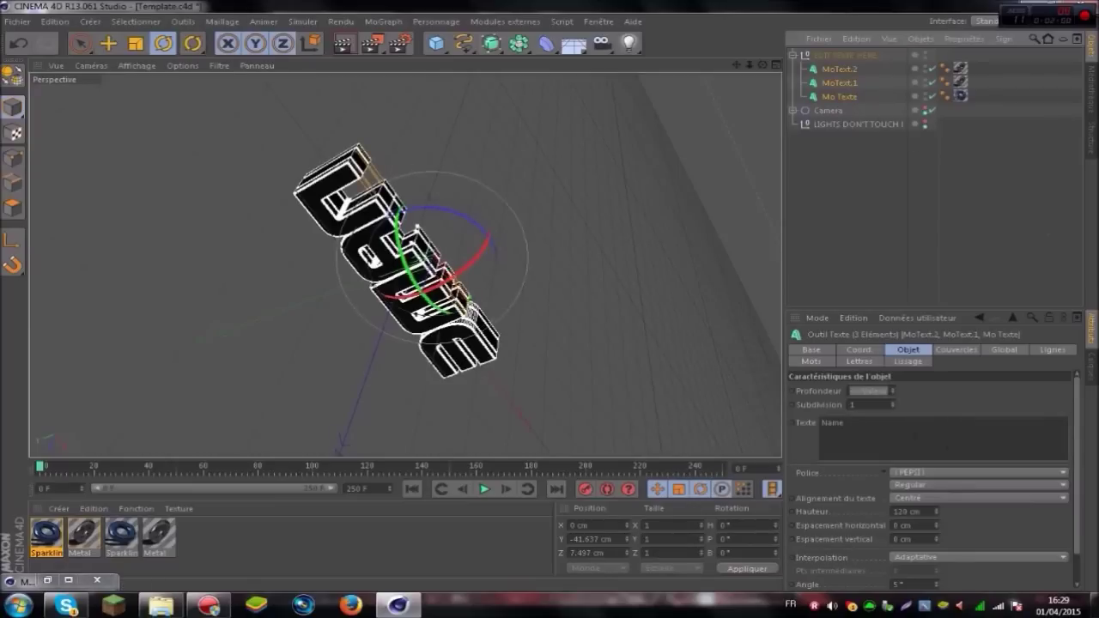
pyautogui.click(890, 423)
pyautogui.write('ZEDFX')
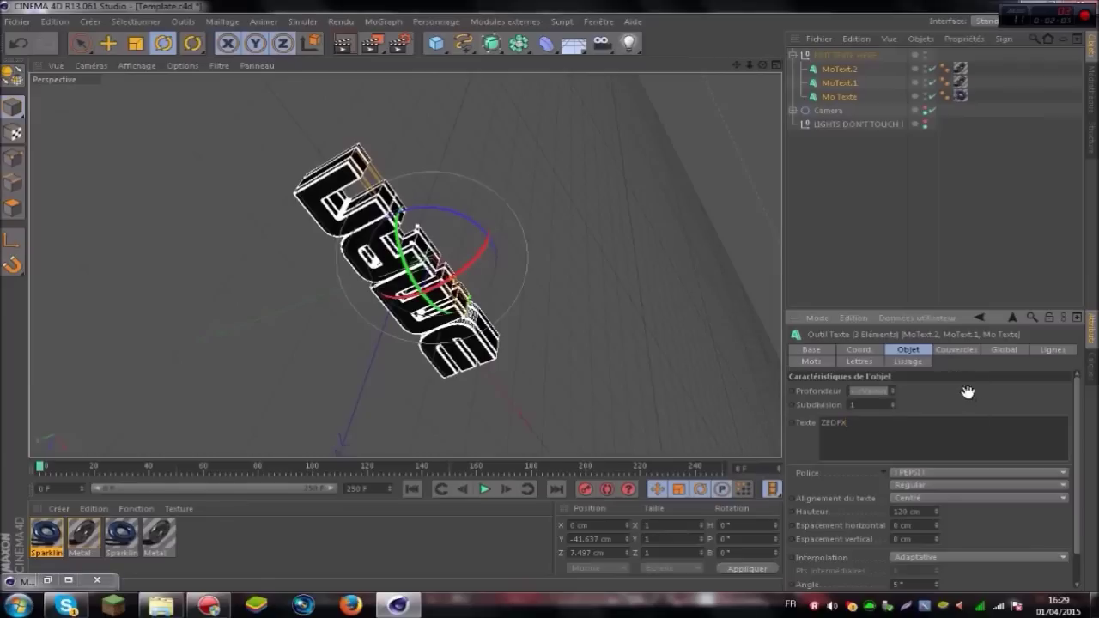
pyautogui.click(968, 392)
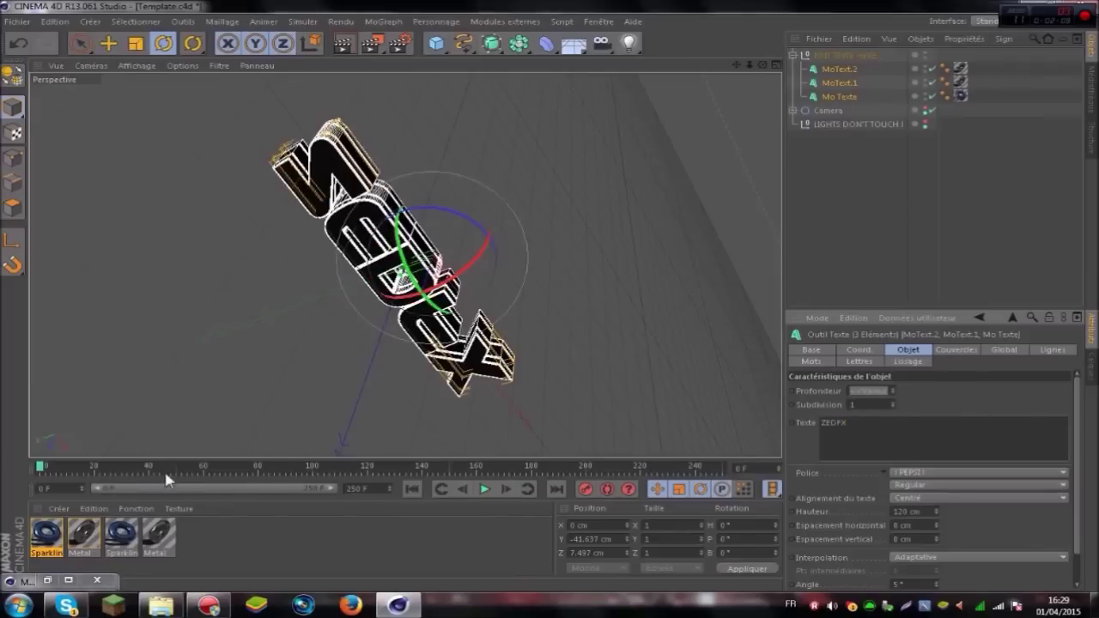
pyautogui.moveTo(177, 465)
pyautogui.mouseDown()
pyautogui.moveTo(241, 483)
pyautogui.moveTo(262, 475)
pyautogui.mouseUp()
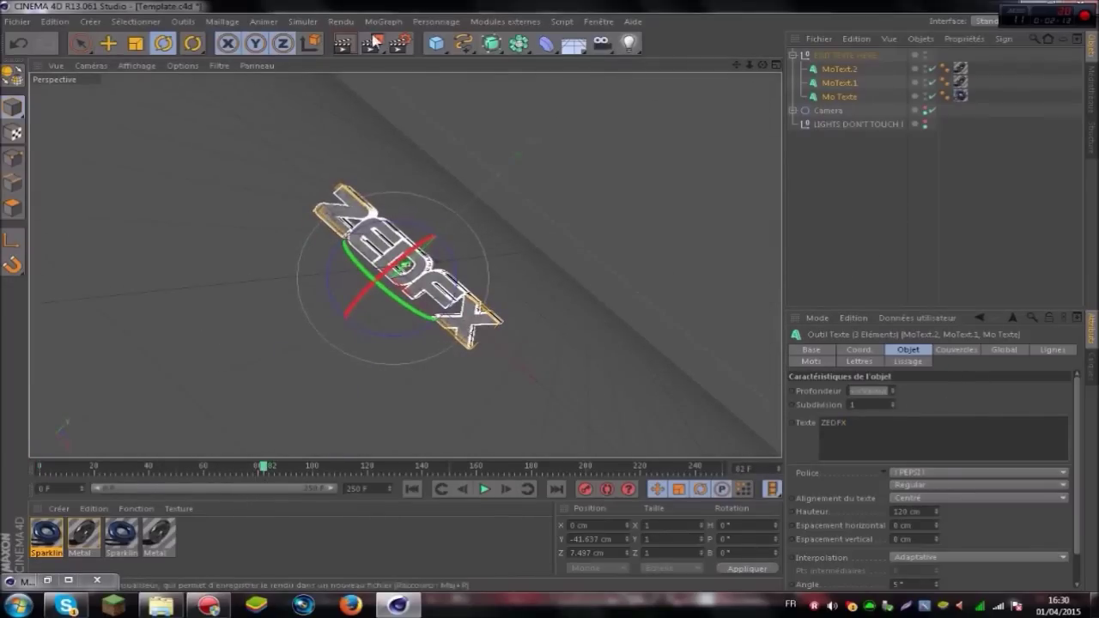
# Set render output to save PNG frames as Render0000 in the Render folder, overwriting old files
pyautogui.click(399, 43)
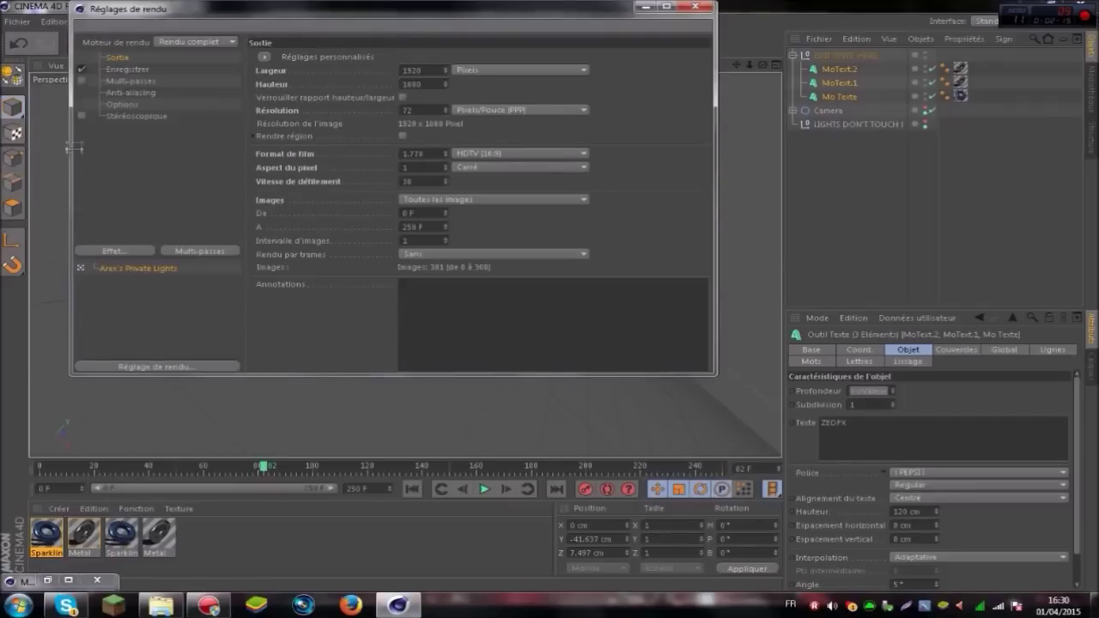
pyautogui.click(127, 70)
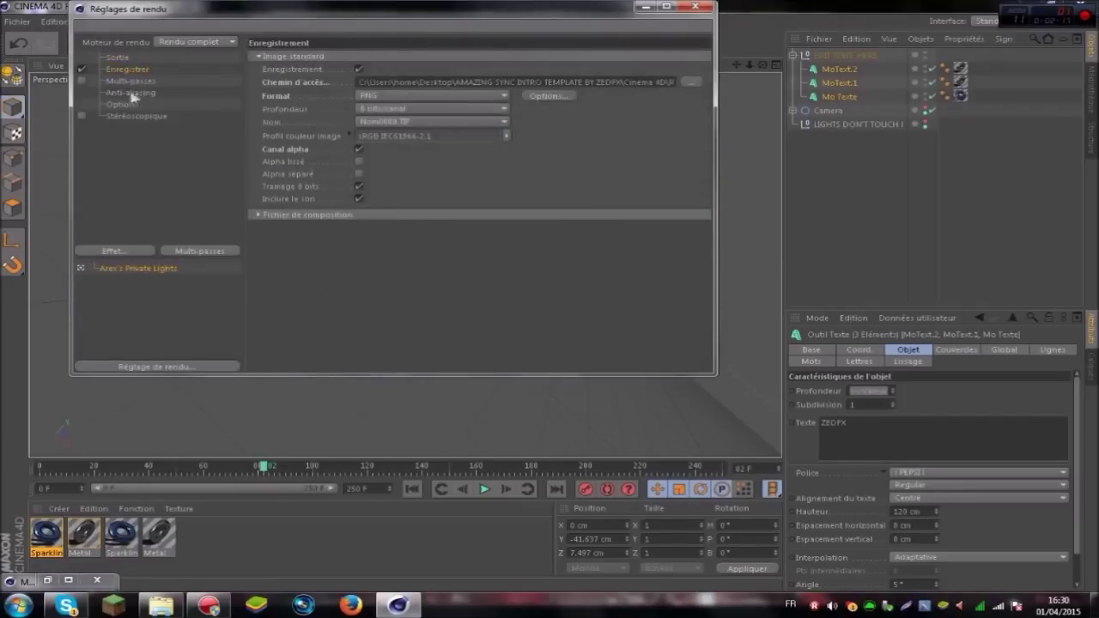
pyautogui.click(687, 85)
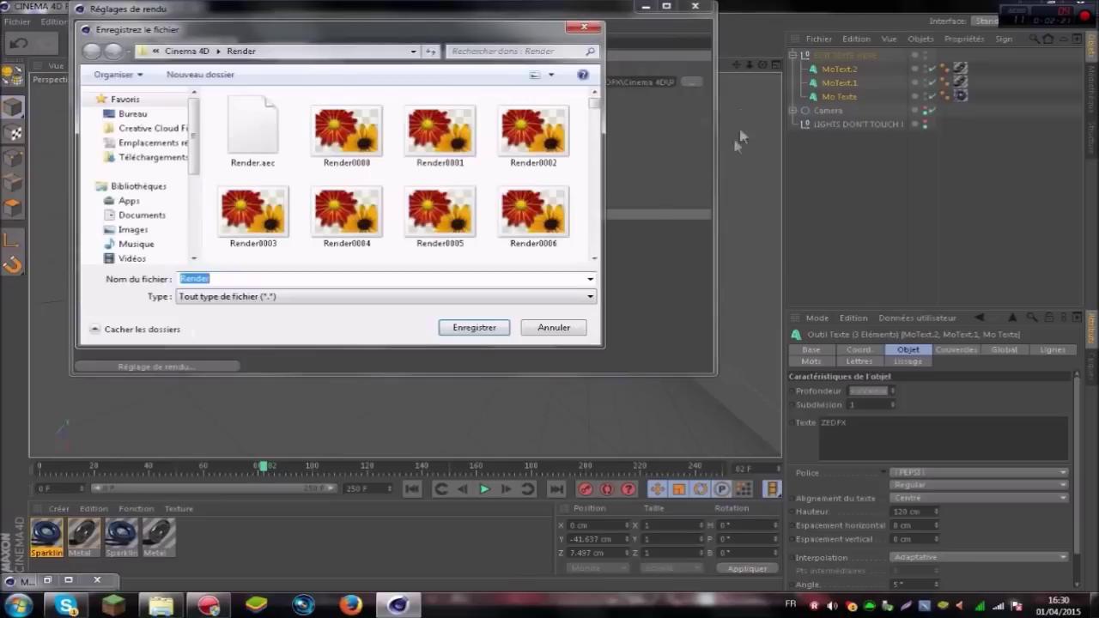
pyautogui.click(335, 133)
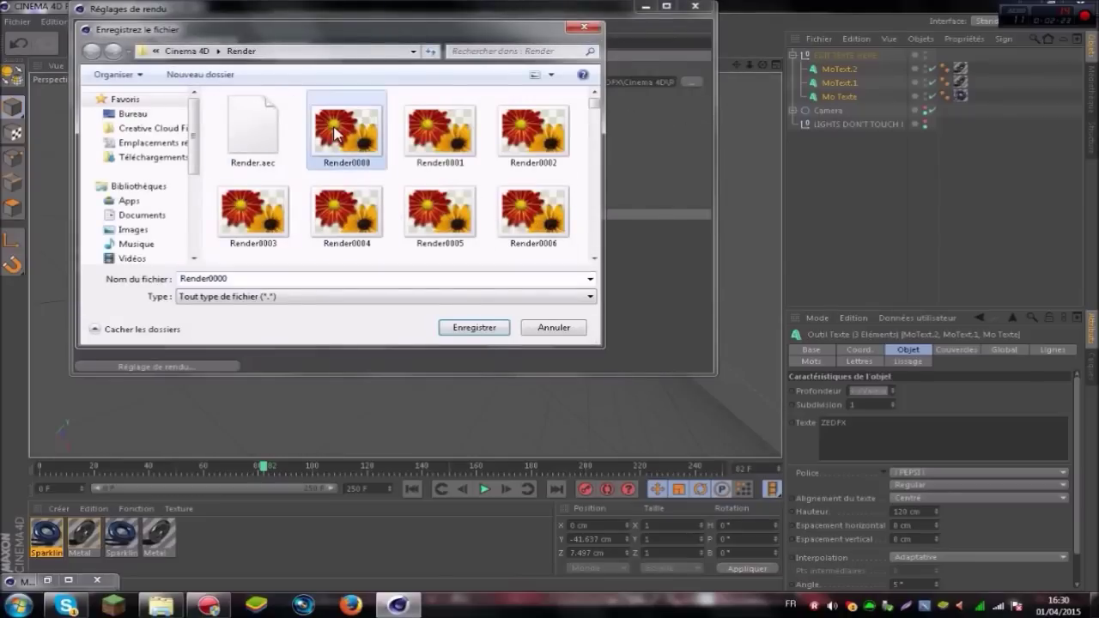
pyautogui.click(440, 325)
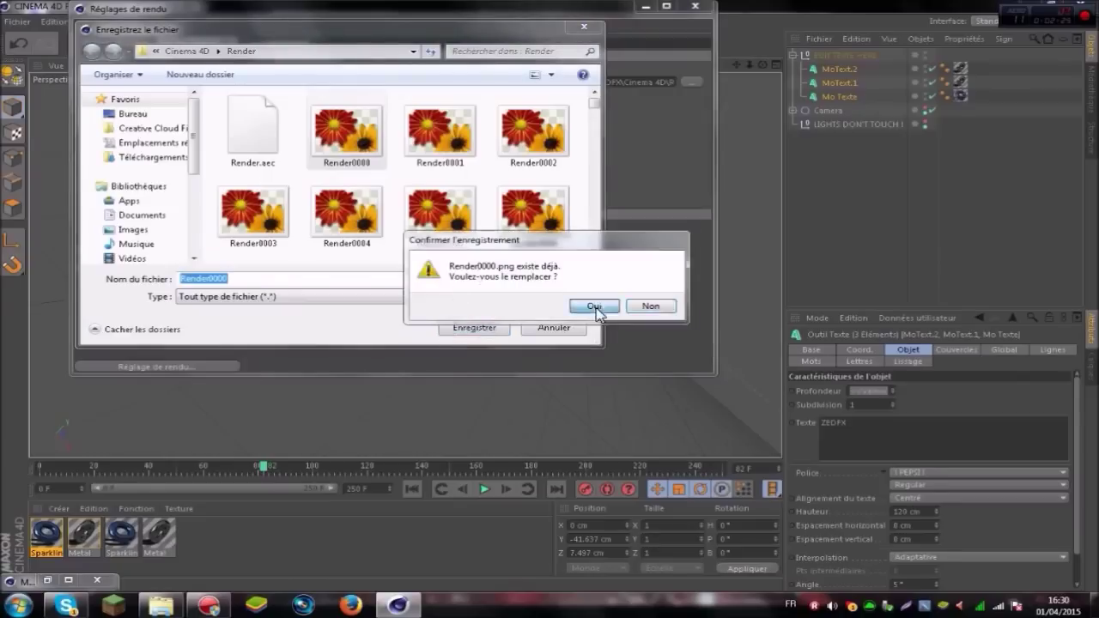
pyautogui.click(600, 309)
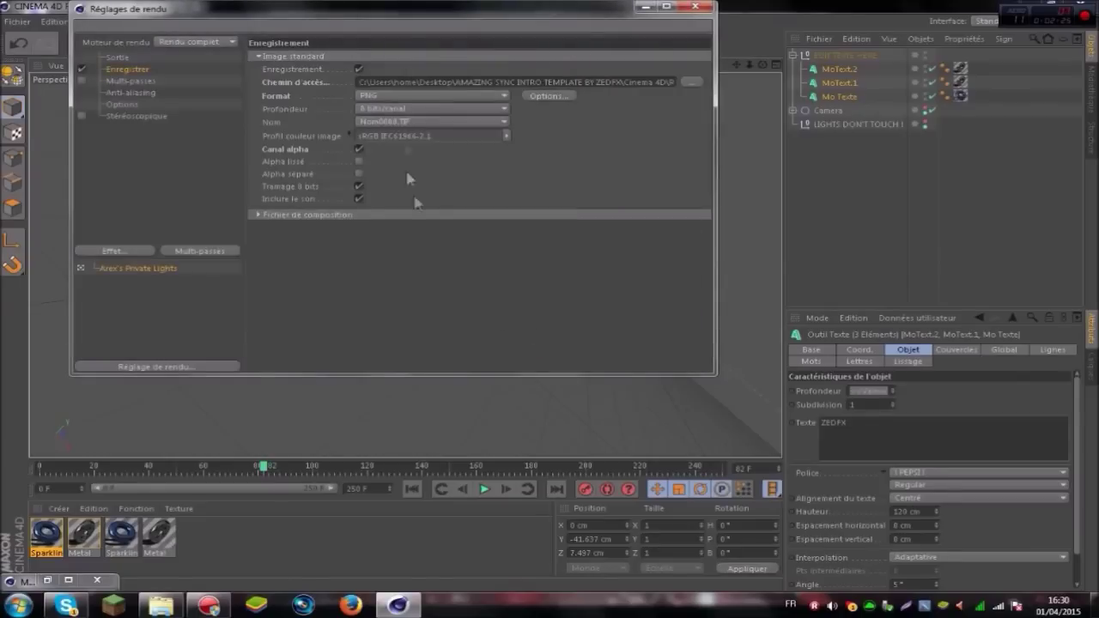
pyautogui.click(690, 8)
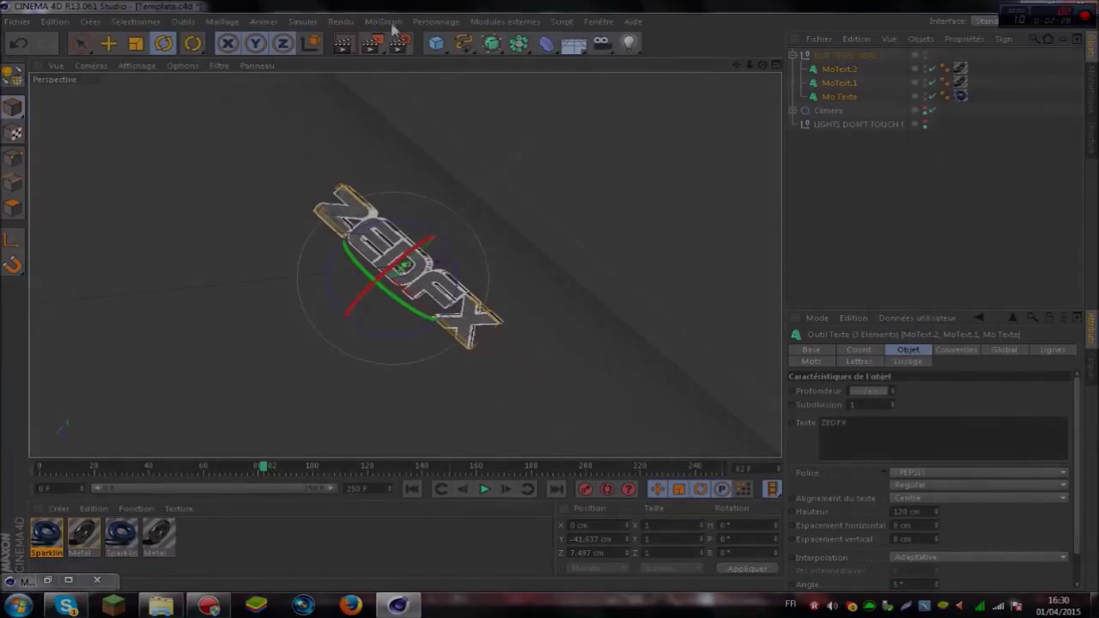
# Render the ZEDFX animation to the Picture Viewer
pyautogui.click(371, 48)
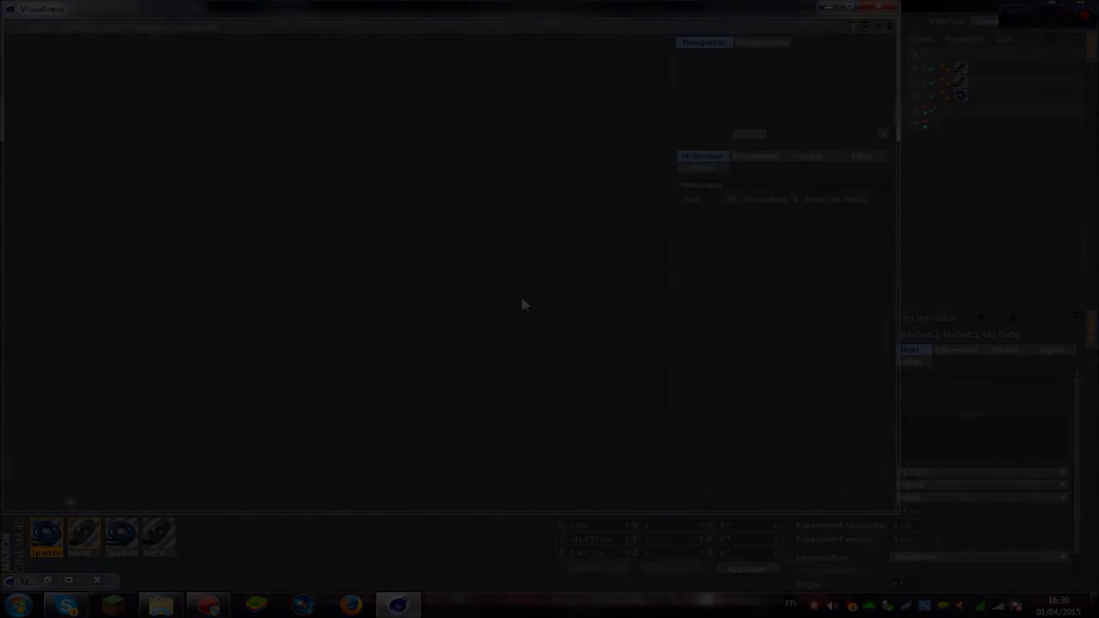